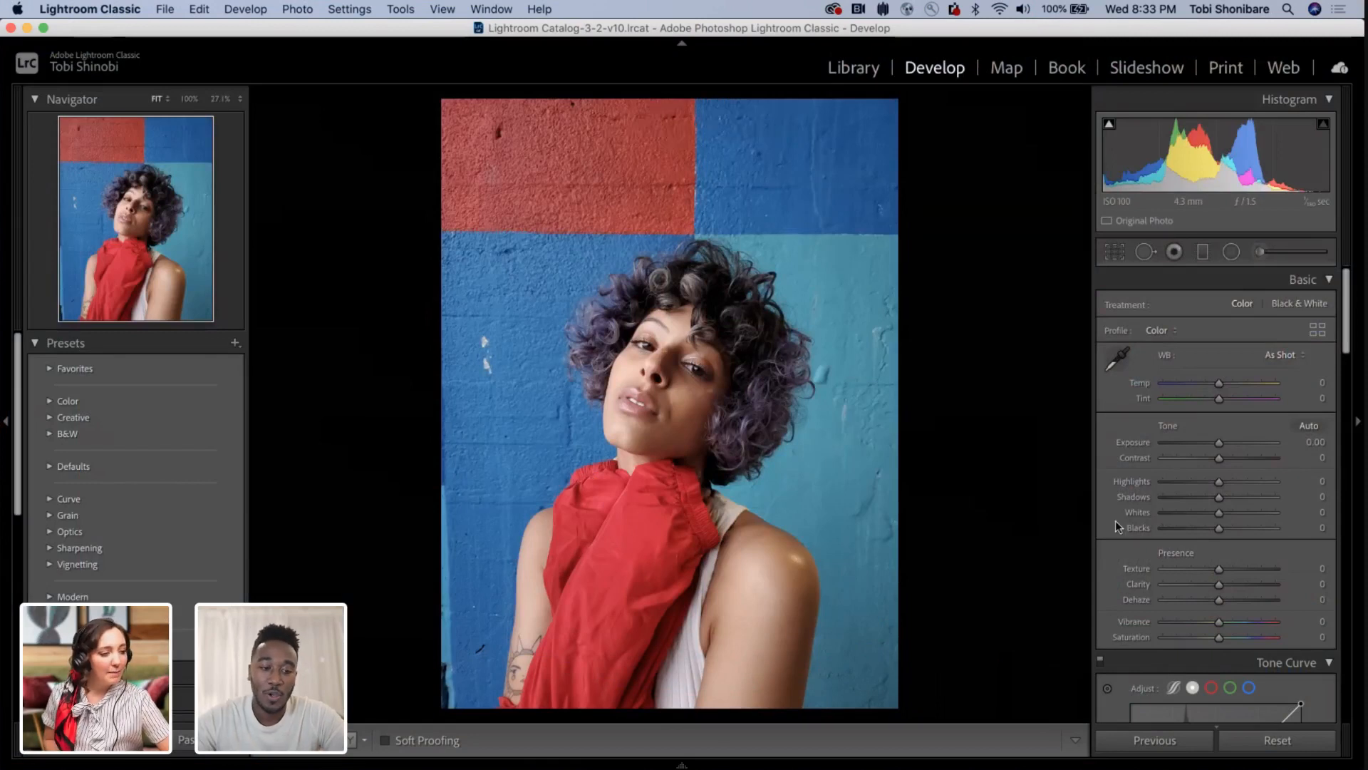
{"action": "scroll", "coordinate": [1166, 441], "scroll_direction": "down", "scroll_amount": 5}
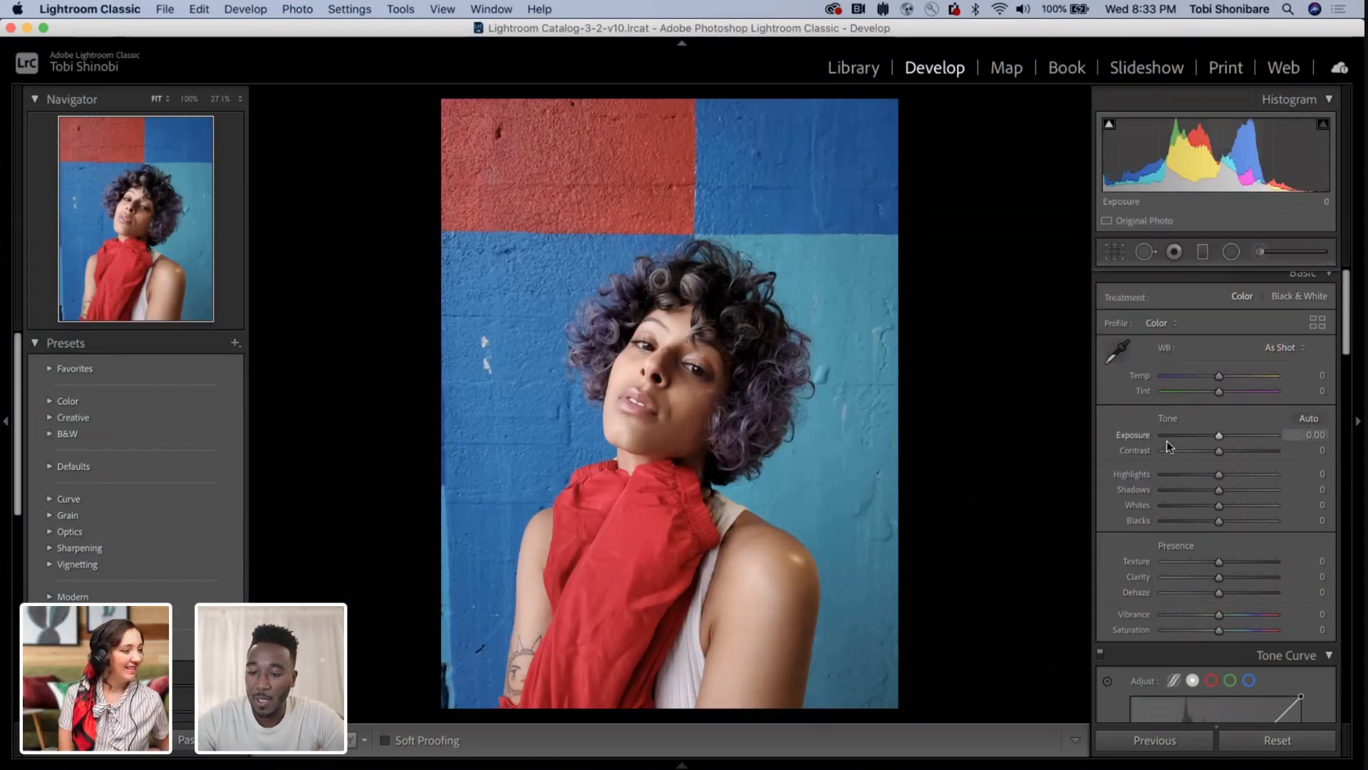
{"action": "scroll", "coordinate": [1166, 440], "scroll_direction": "up", "scroll_amount": 5}
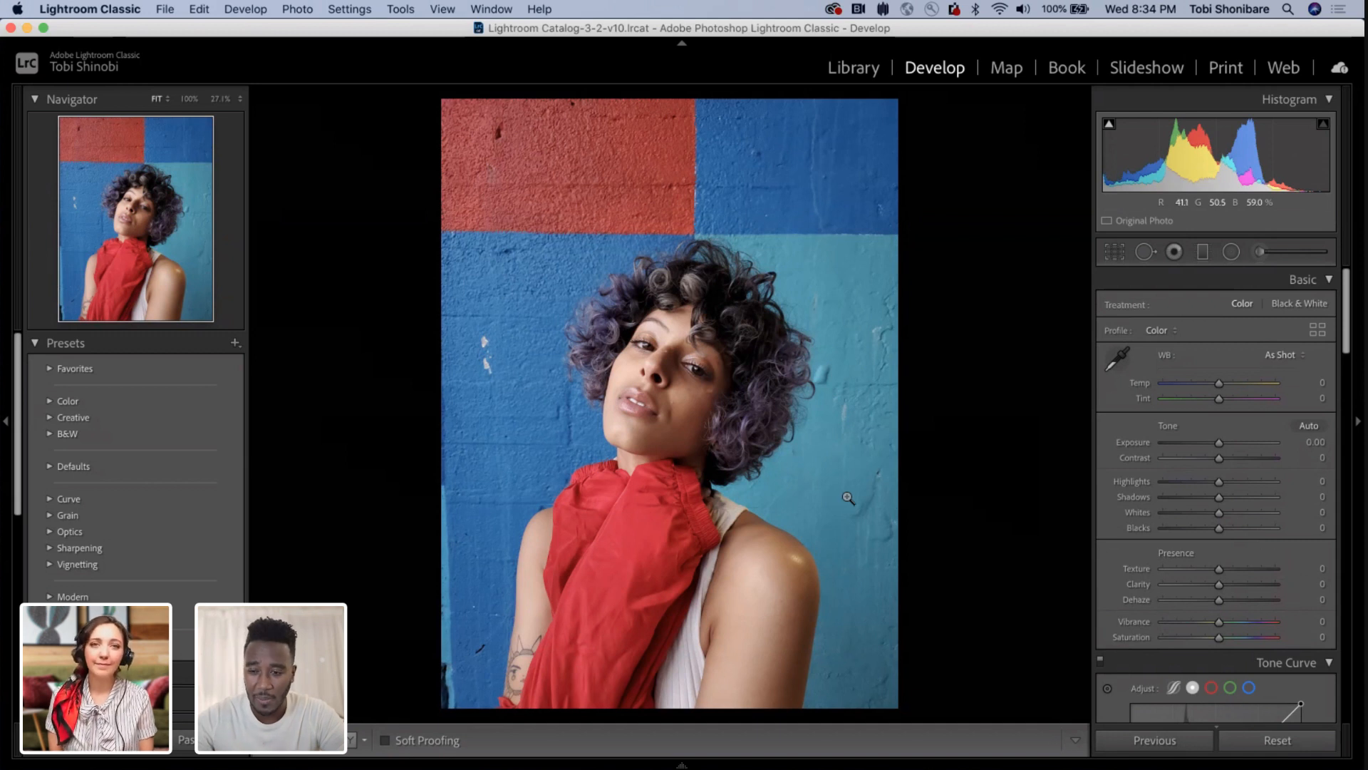
Set the crop to the 4 x 5 / 8 x 10 aspect ratio, reframe lower on the portrait and slightly tighten it.
{"action": "left_click", "coordinate": [1117, 253]}
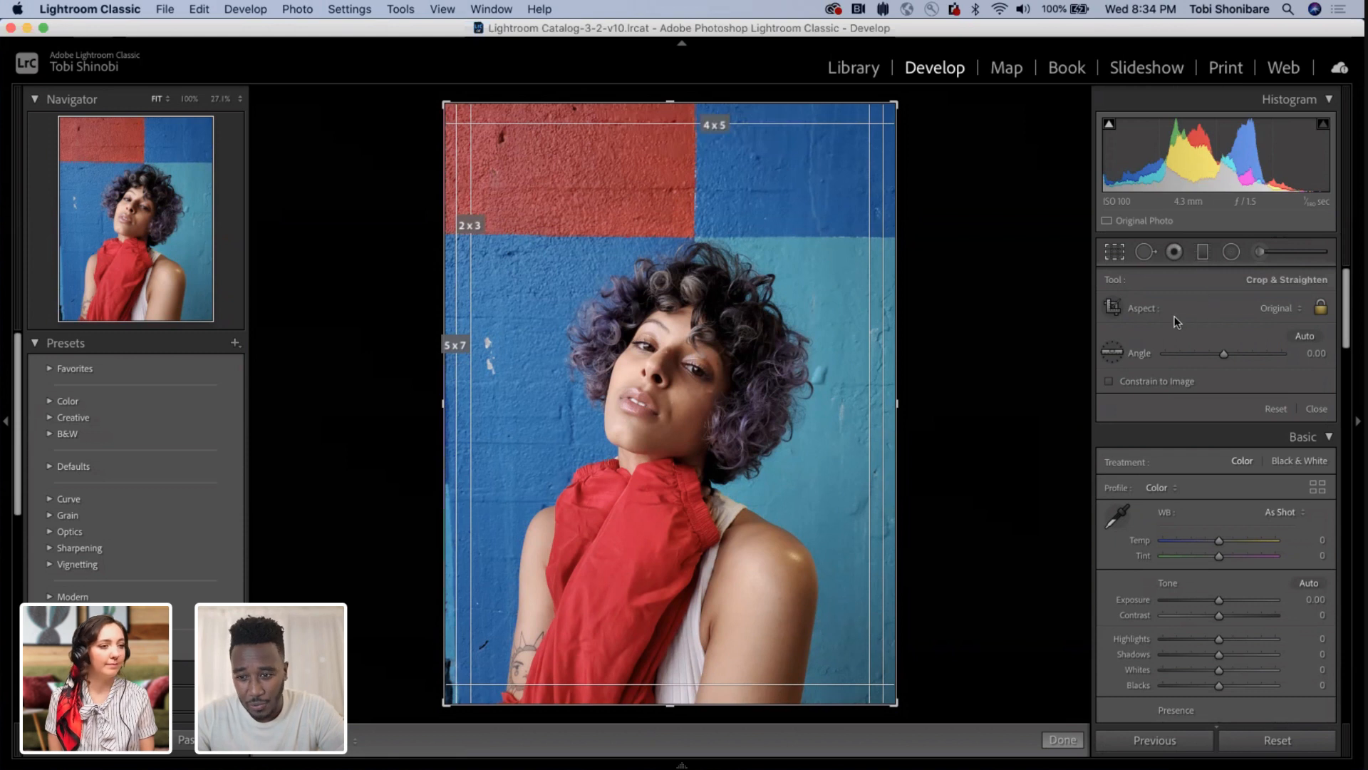
{"action": "left_click", "coordinate": [1283, 311]}
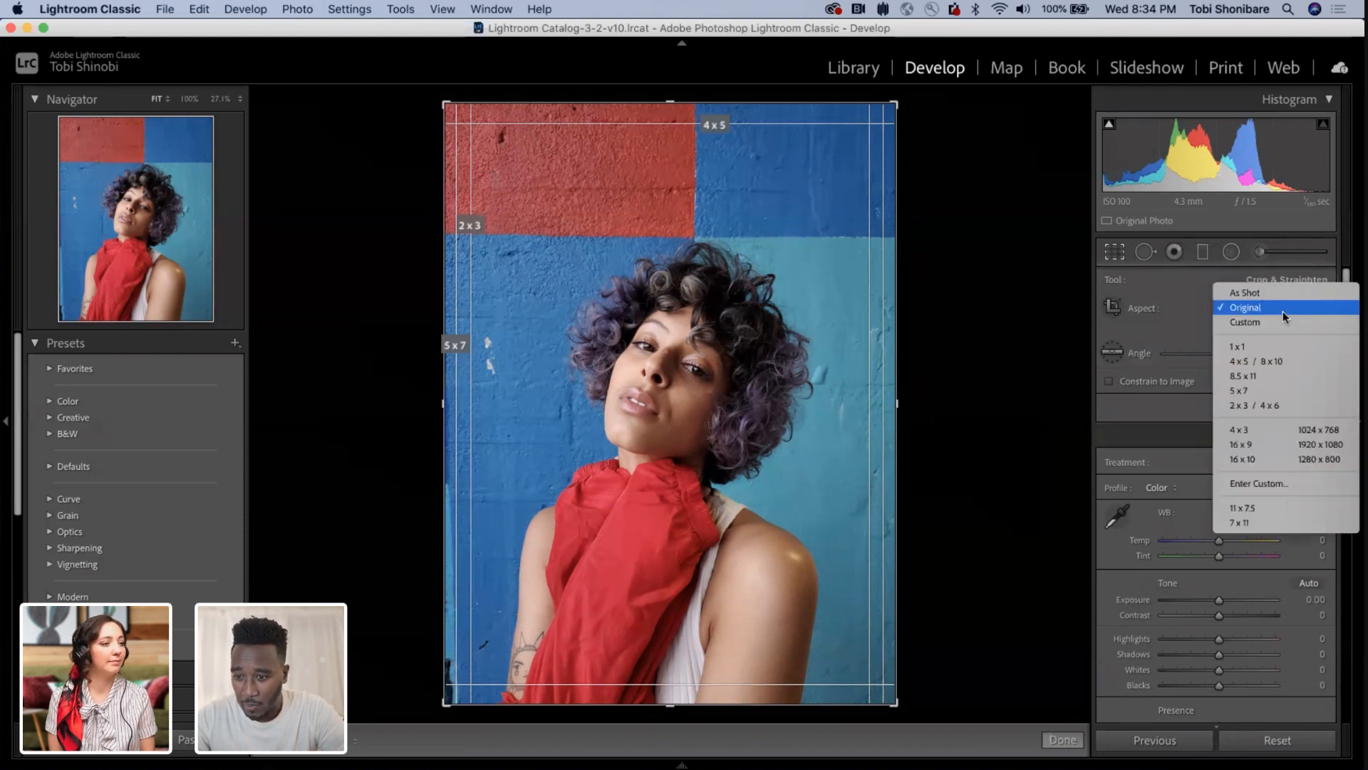
{"action": "left_click", "coordinate": [1268, 361]}
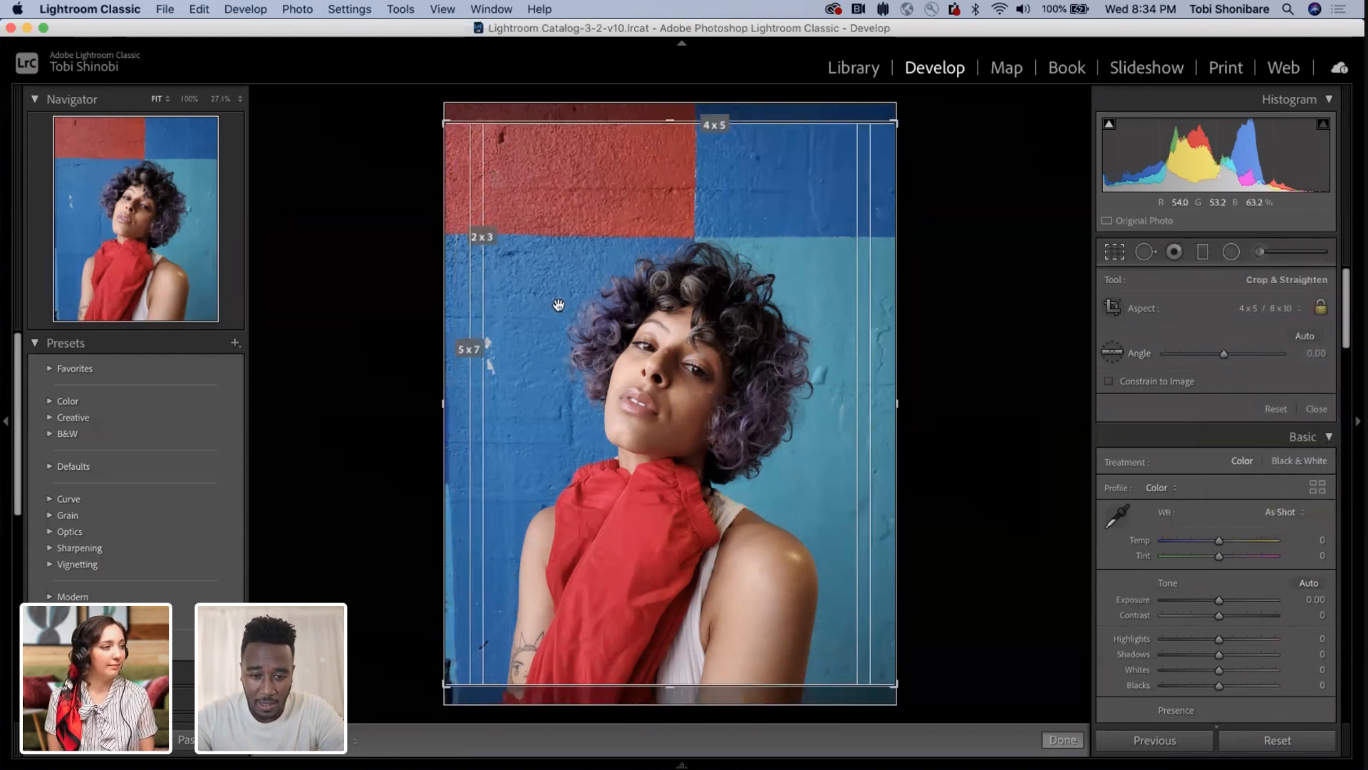
{"action": "left_click_drag", "start_coordinate": [561, 300], "coordinate": [560, 271]}
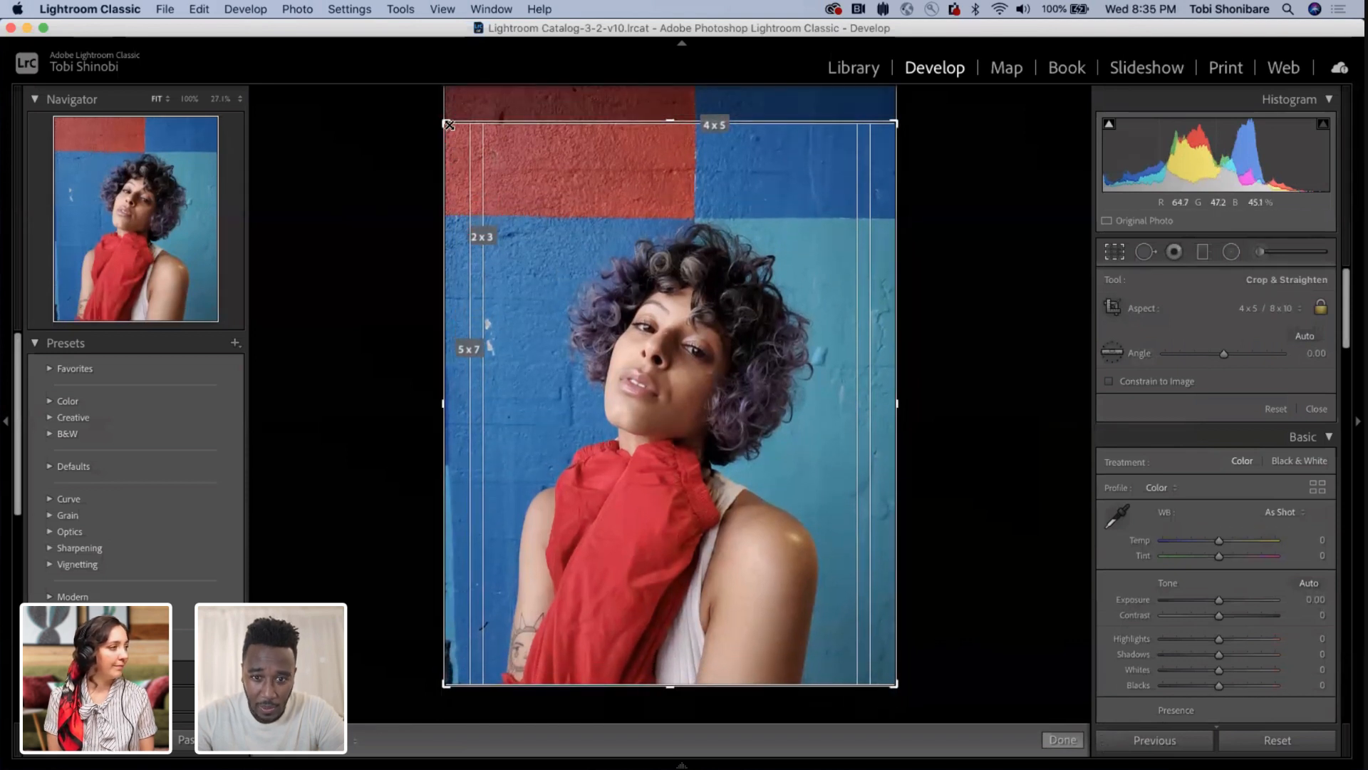
{"action": "left_click_drag", "start_coordinate": [449, 124], "coordinate": [459, 134]}
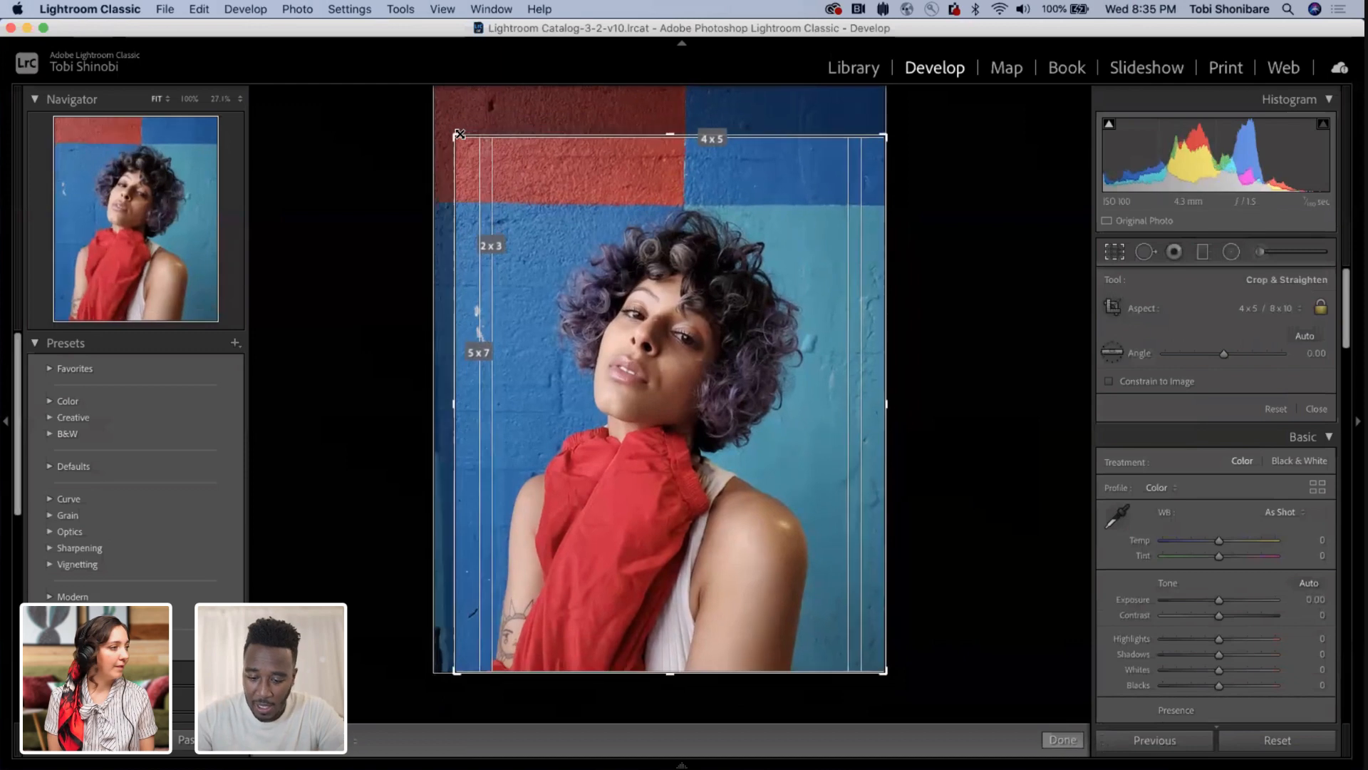
Switch the crop overlay to the centre cross guide, fine-tune the framing around the woman and apply the crop.
{"action": "key", "text": "o"}
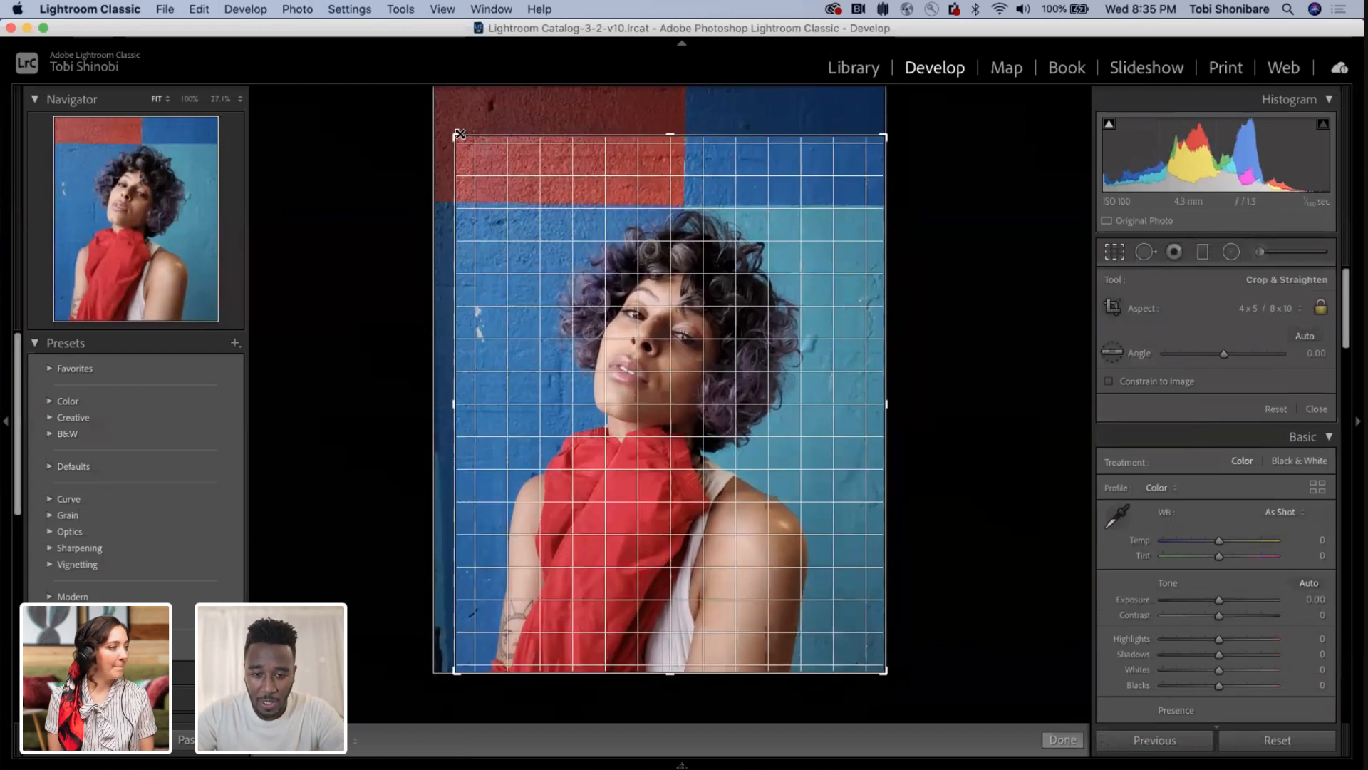
{"action": "key", "text": "o"}
{"action": "key", "text": "o"}
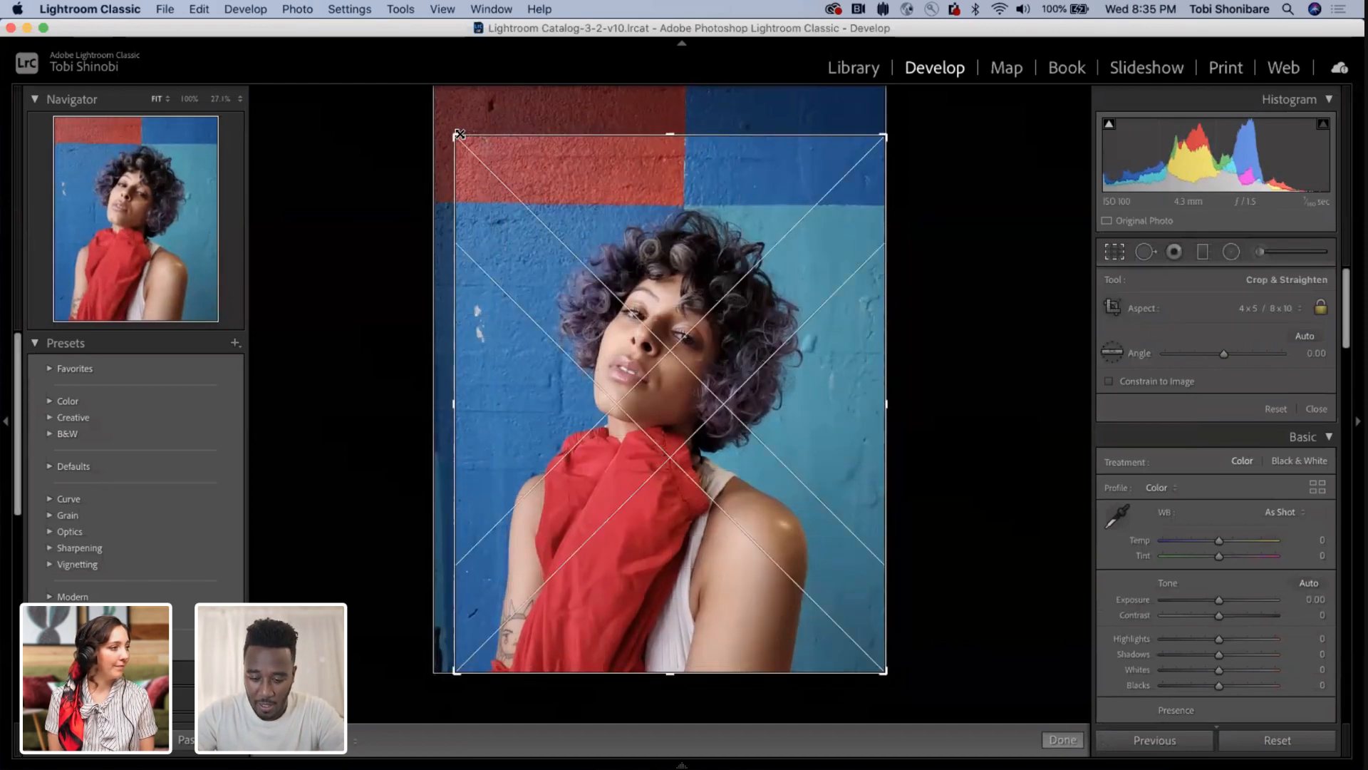
{"action": "key", "text": "o"}
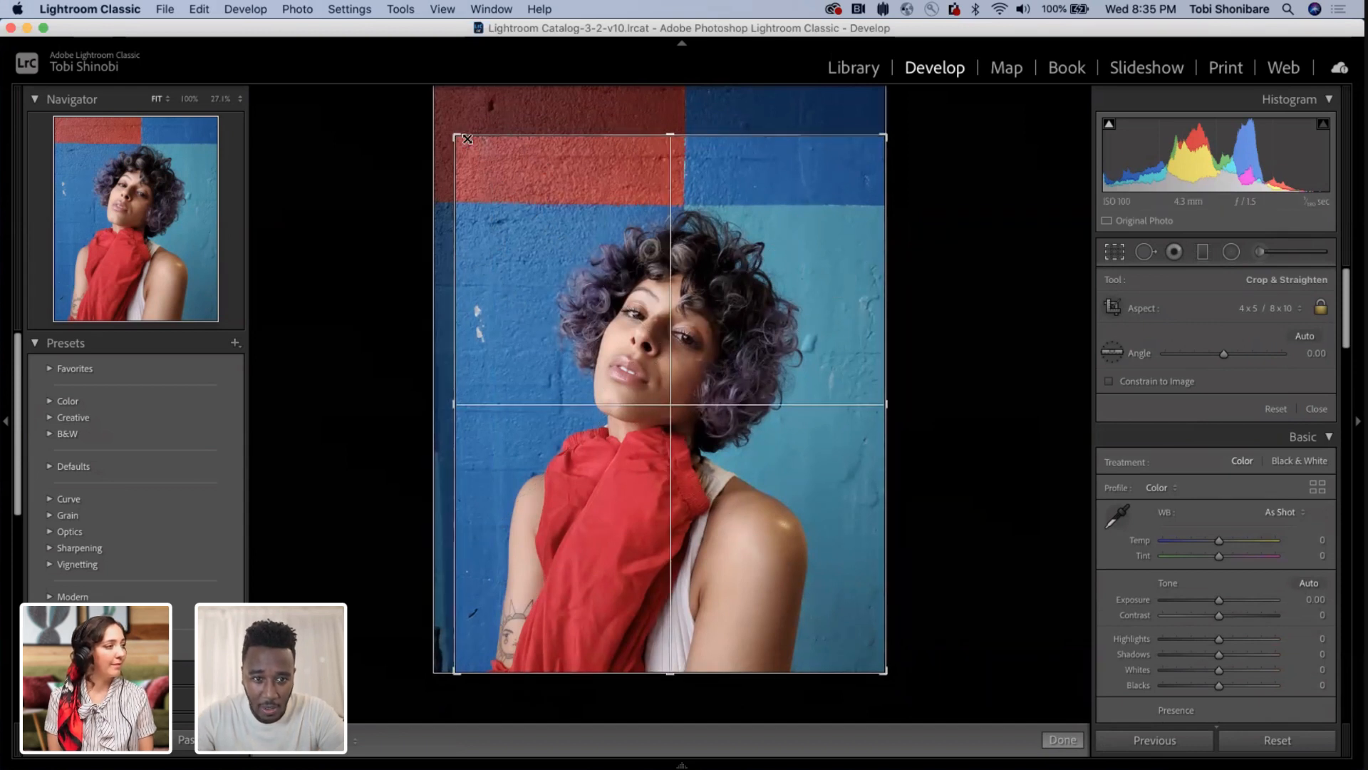
{"action": "left_click_drag", "start_coordinate": [454, 136], "coordinate": [456, 137]}
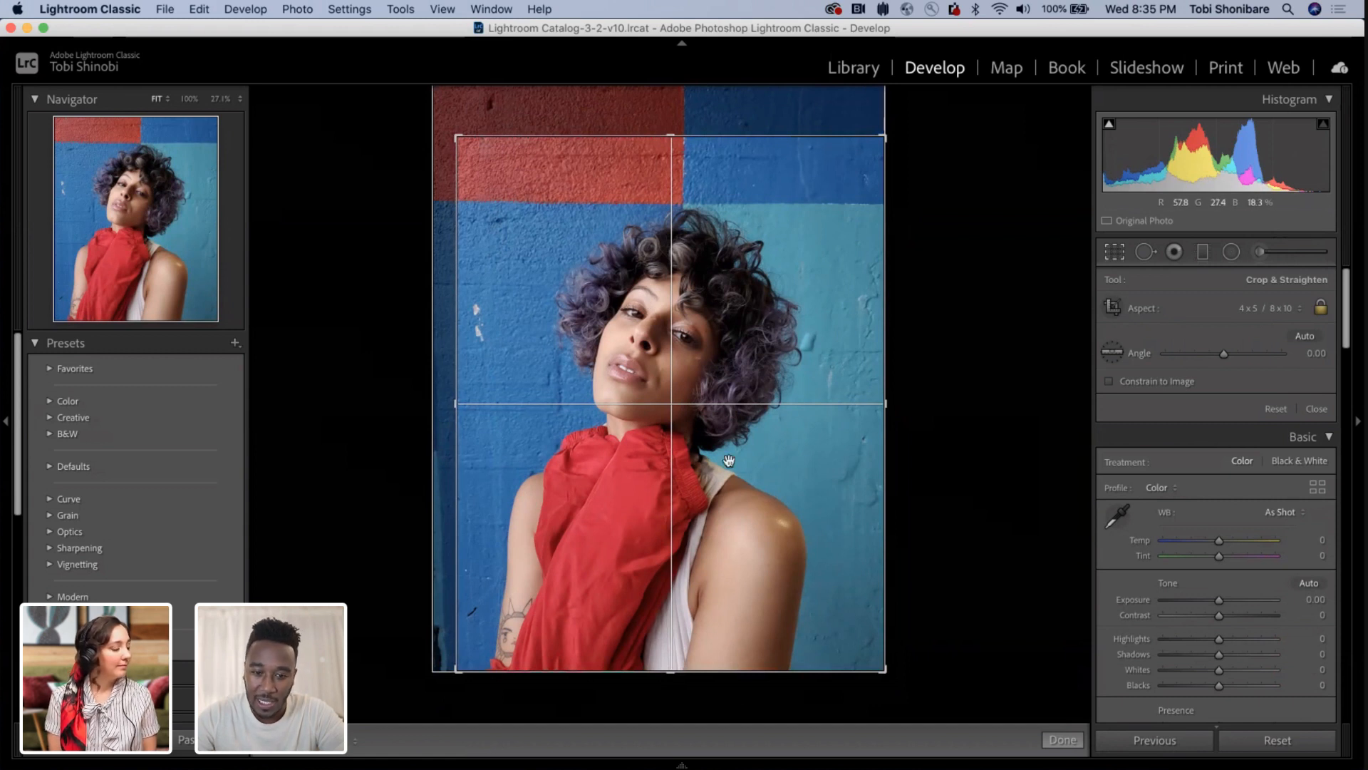
{"action": "left_click_drag", "start_coordinate": [629, 360], "coordinate": [635, 356]}
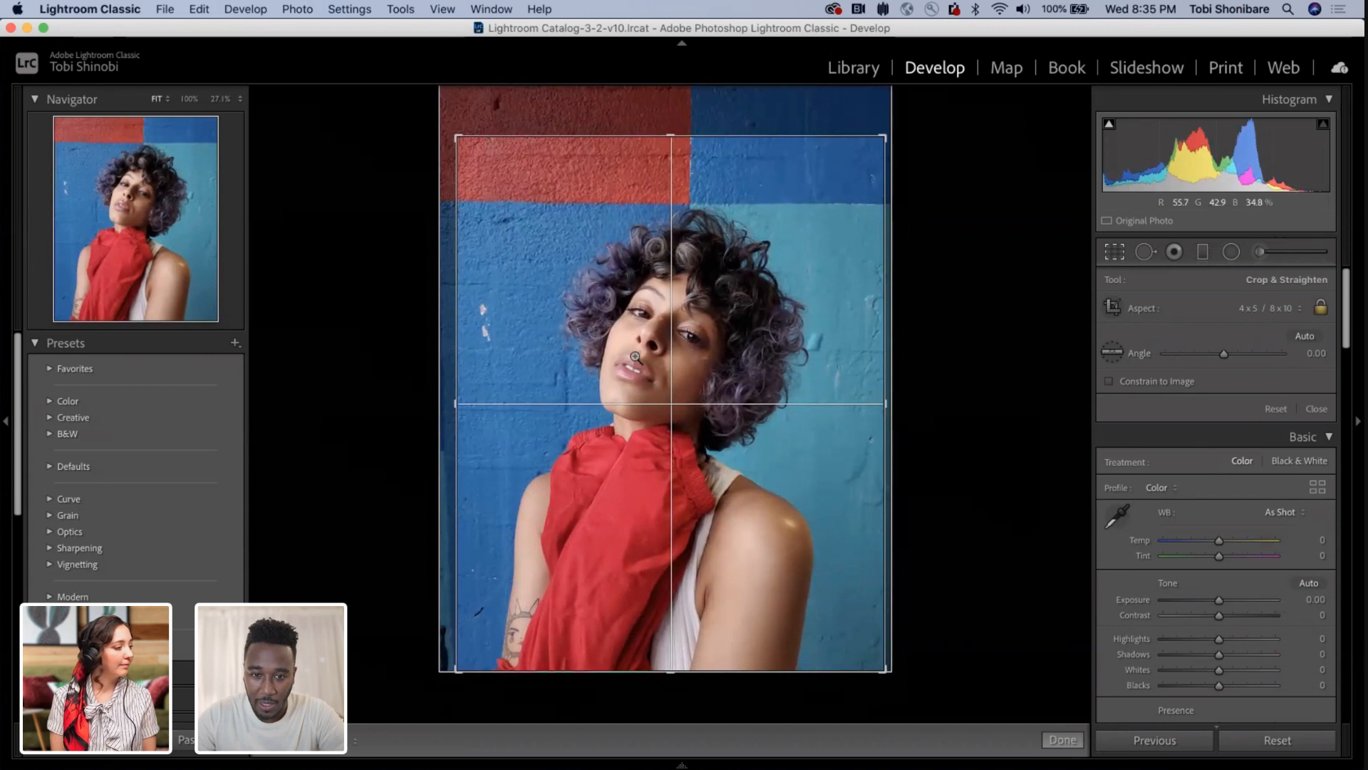
{"action": "key", "text": "Return"}
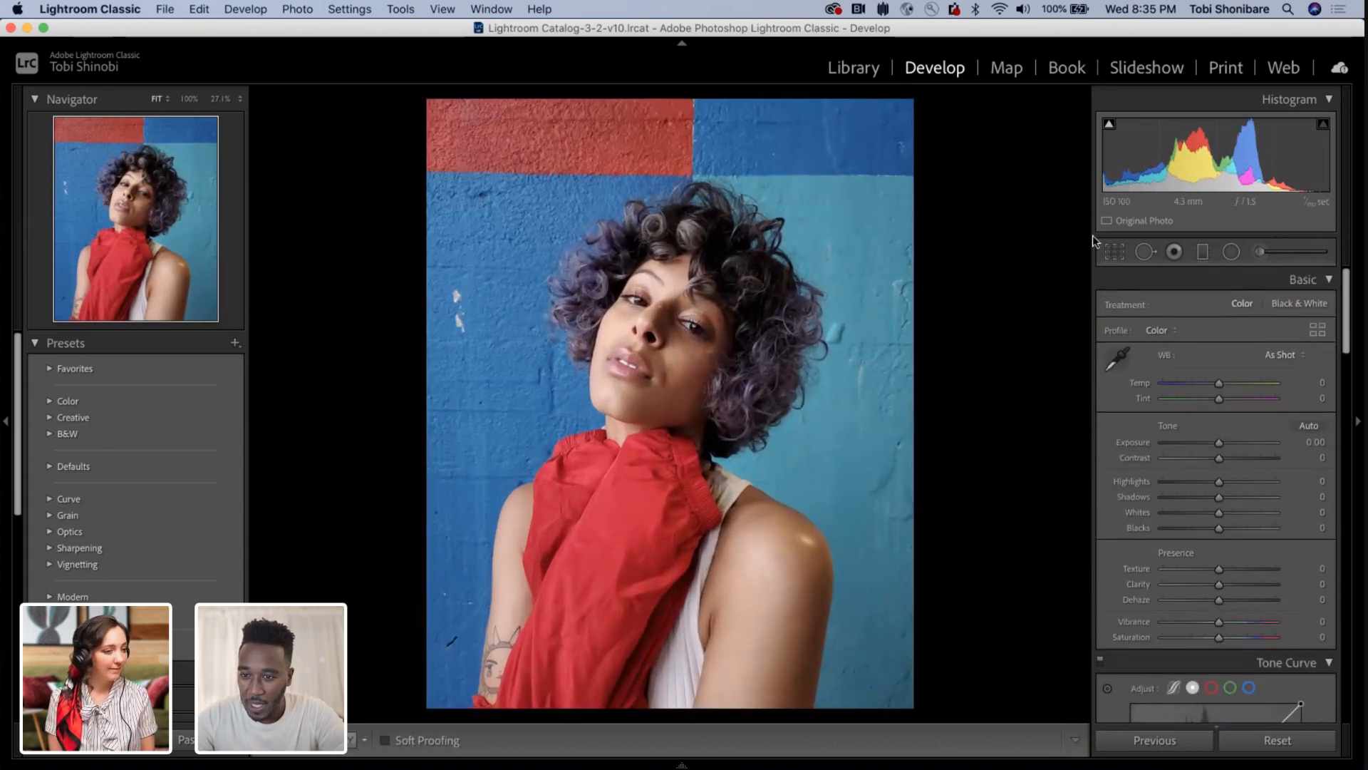
Heal the chipped paint marks on the blue wall and a blemish on the teal wall beside the hair using Spot Removal.
{"action": "left_click", "coordinate": [1143, 251]}
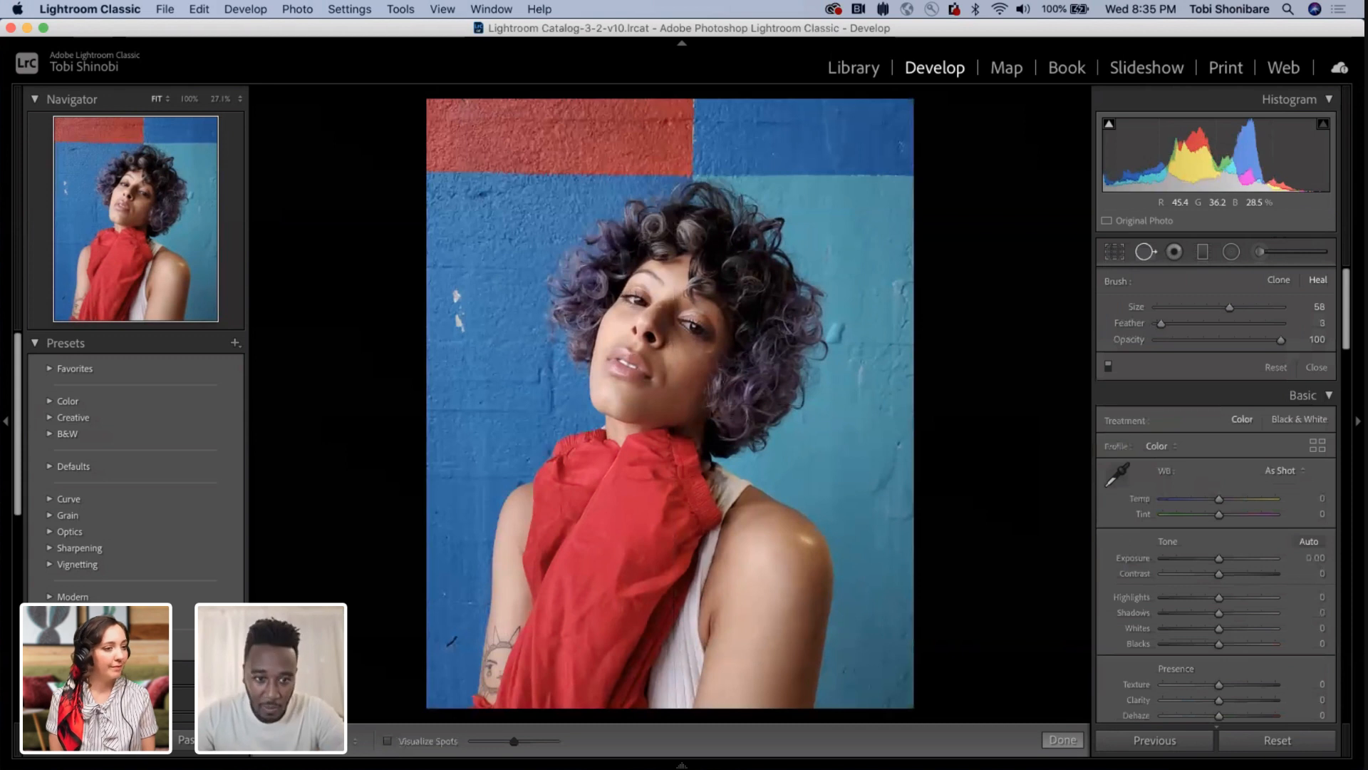
{"action": "left_click", "coordinate": [456, 294]}
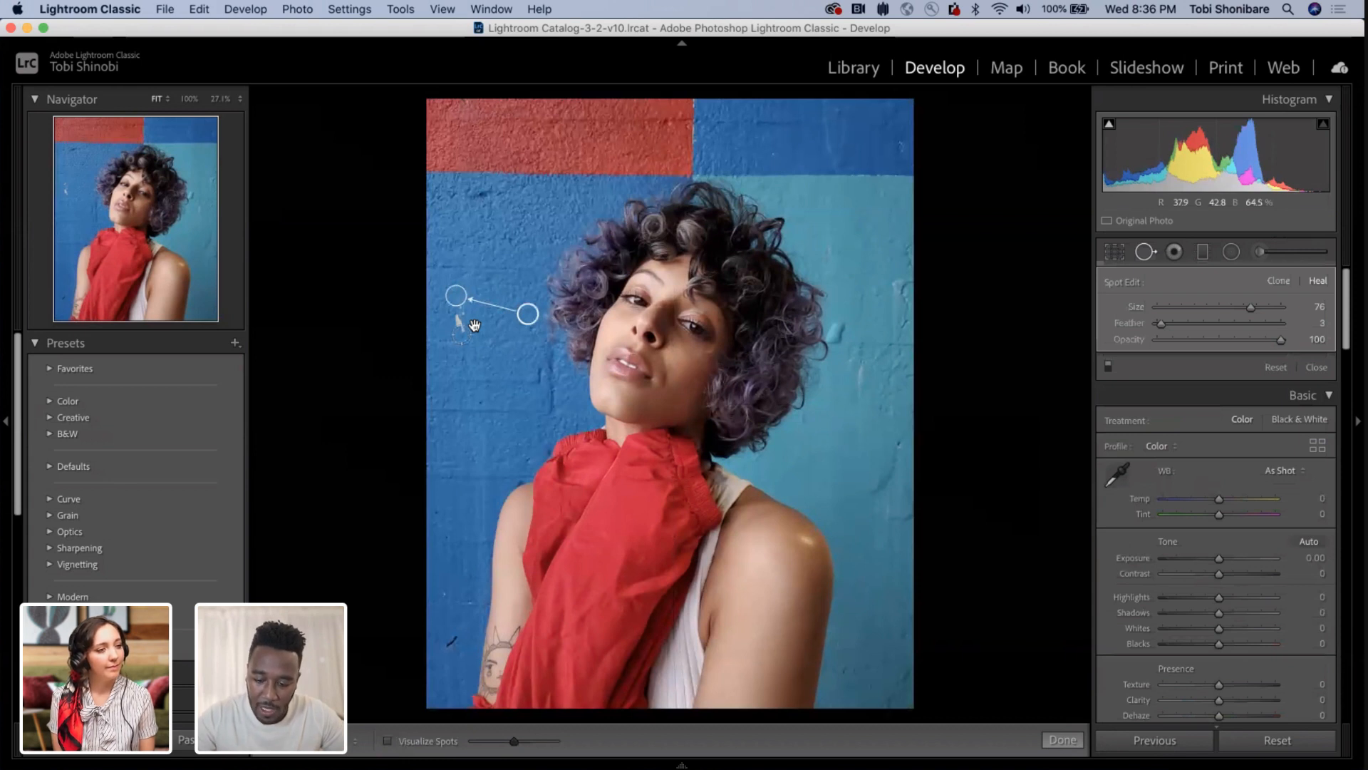
{"action": "left_click_drag", "start_coordinate": [457, 292], "coordinate": [457, 335]}
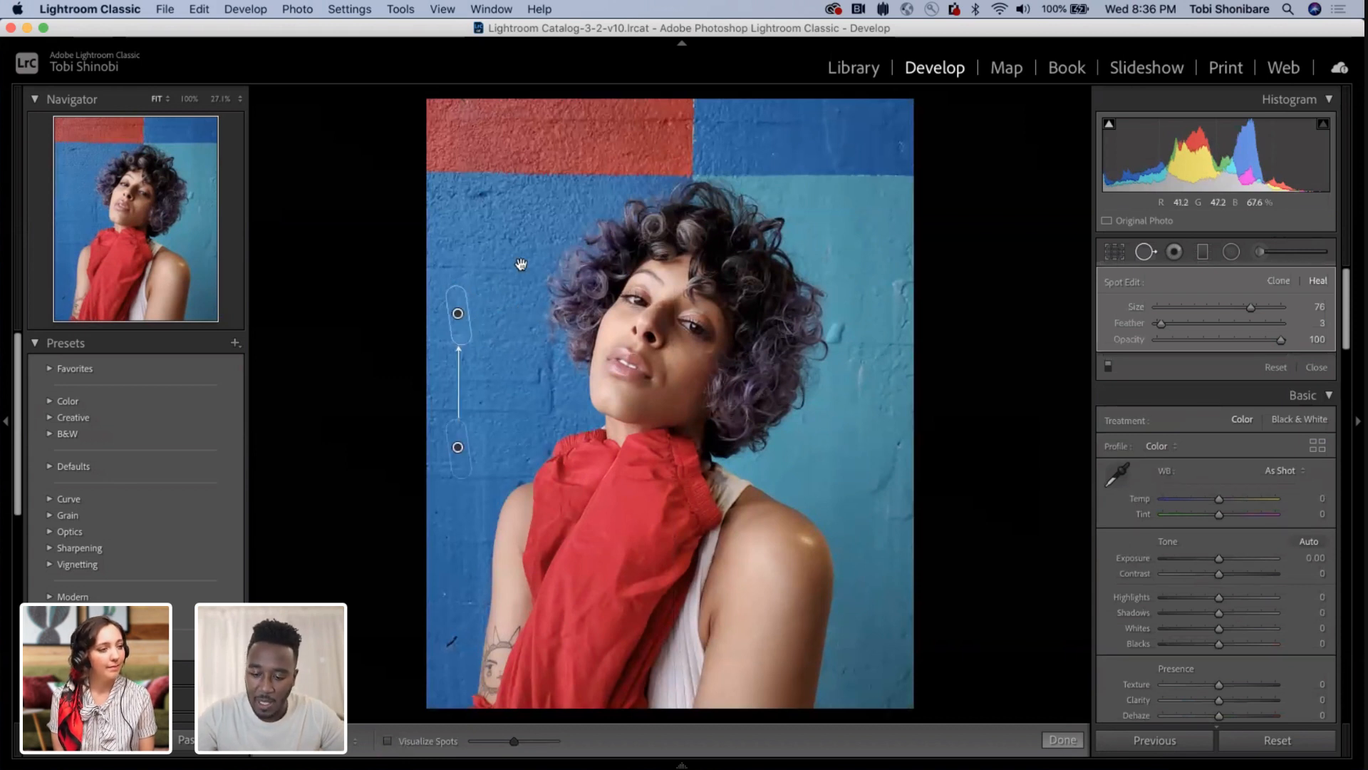
{"action": "key", "text": "super+z"}
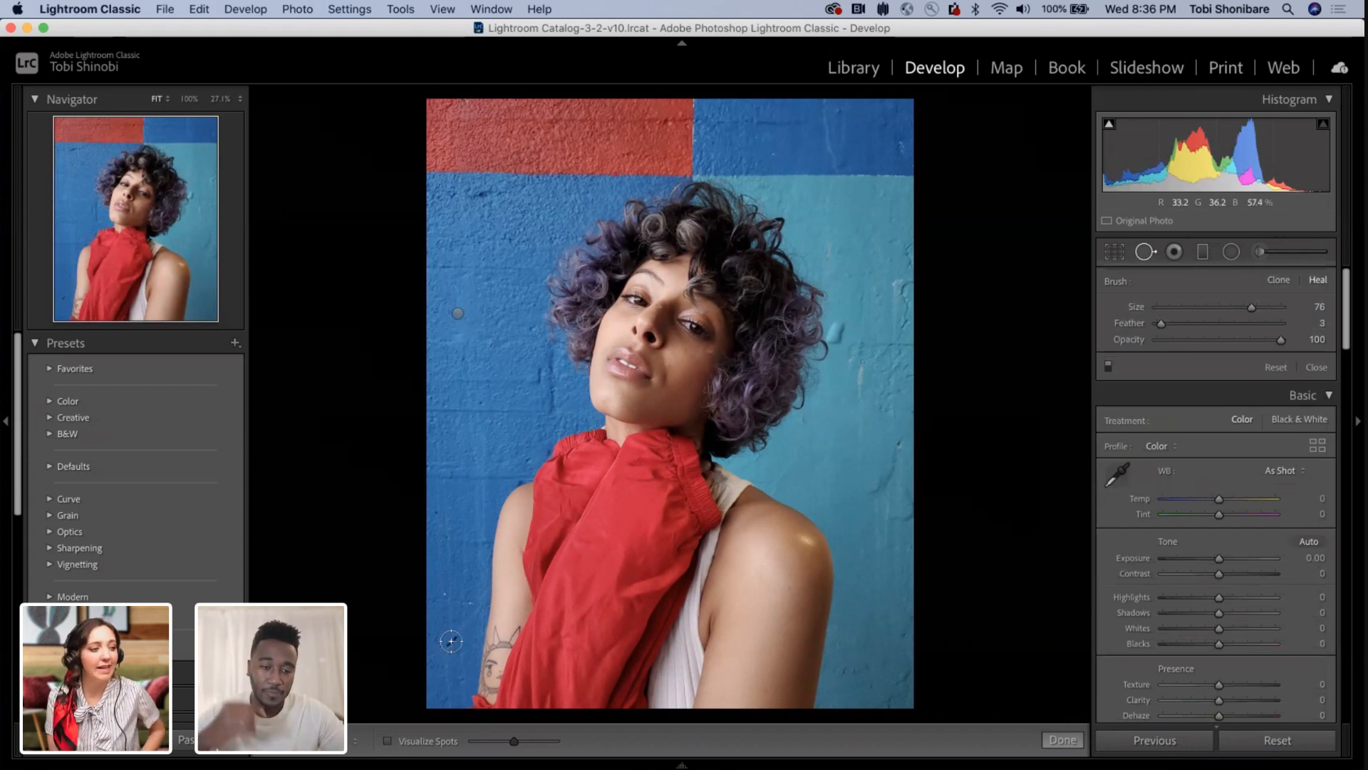
{"action": "left_click", "coordinate": [840, 330]}
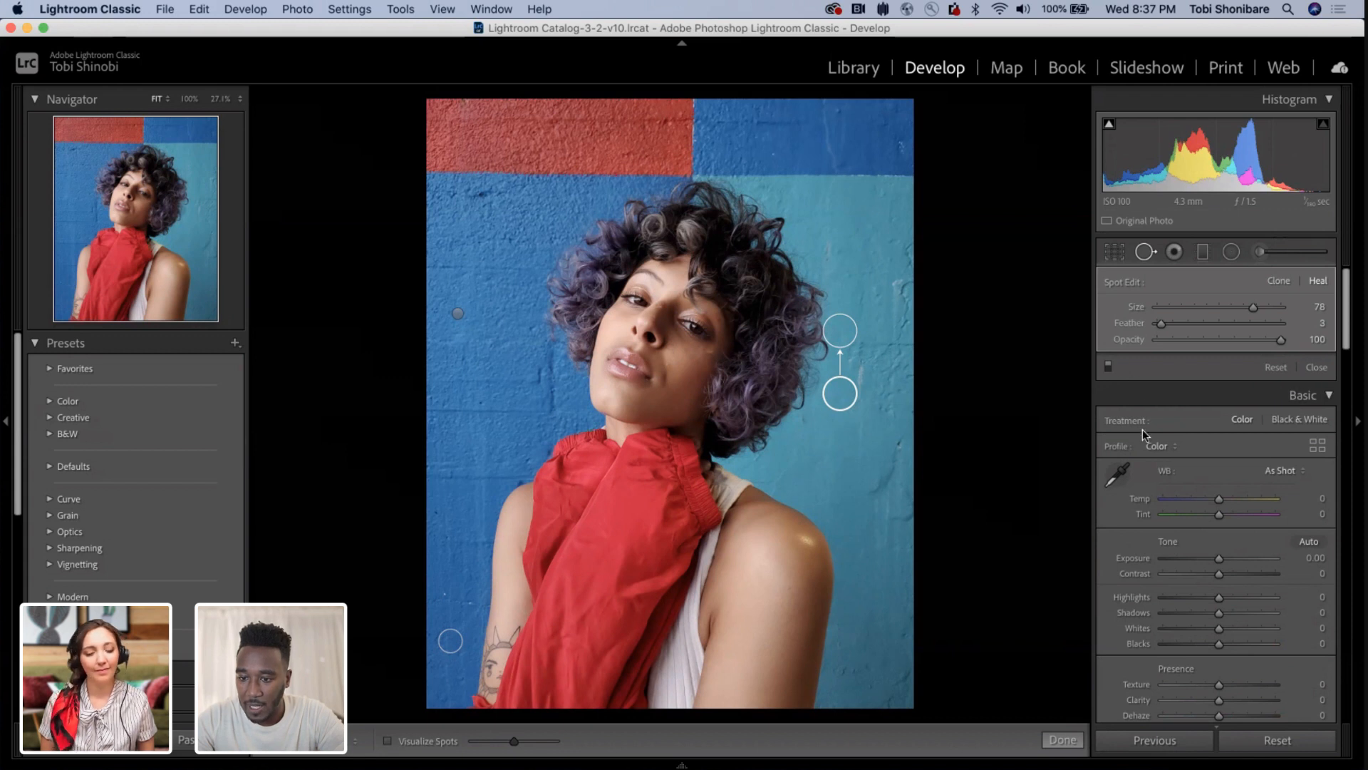
Lower the photo's Exposure to -0.50.
{"action": "scroll", "coordinate": [1216, 469], "scroll_direction": "down", "scroll_amount": 5}
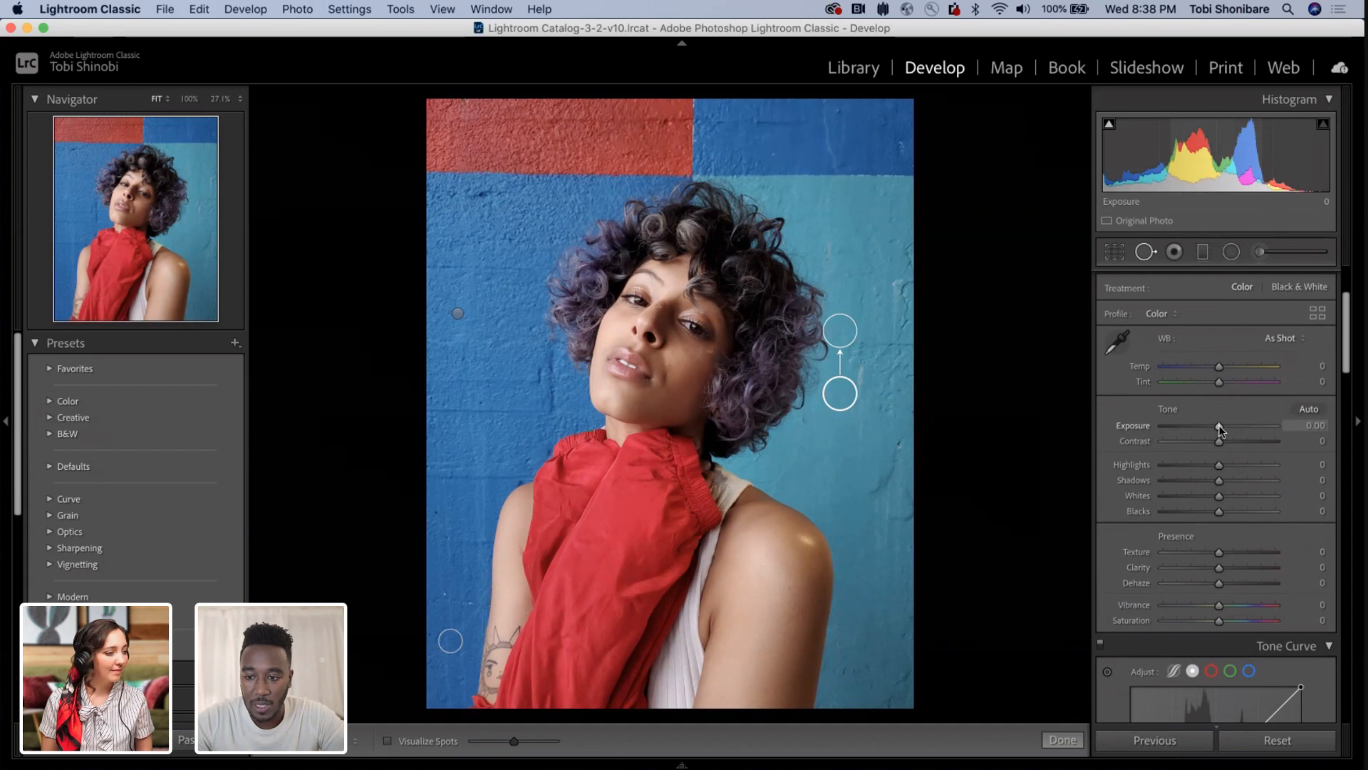
{"action": "left_click_drag", "start_coordinate": [1219, 425], "coordinate": [1215, 426]}
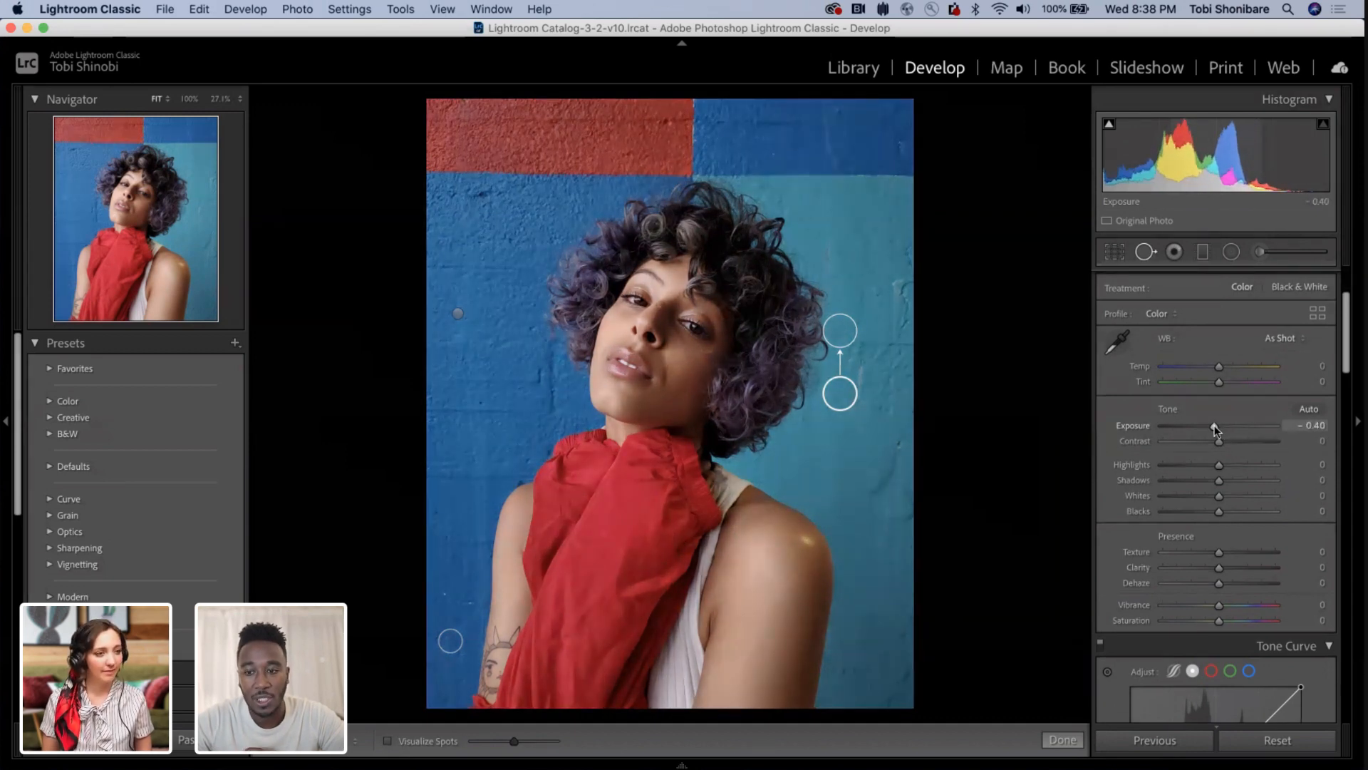
{"action": "left_click_drag", "start_coordinate": [1215, 429], "coordinate": [1213, 425]}
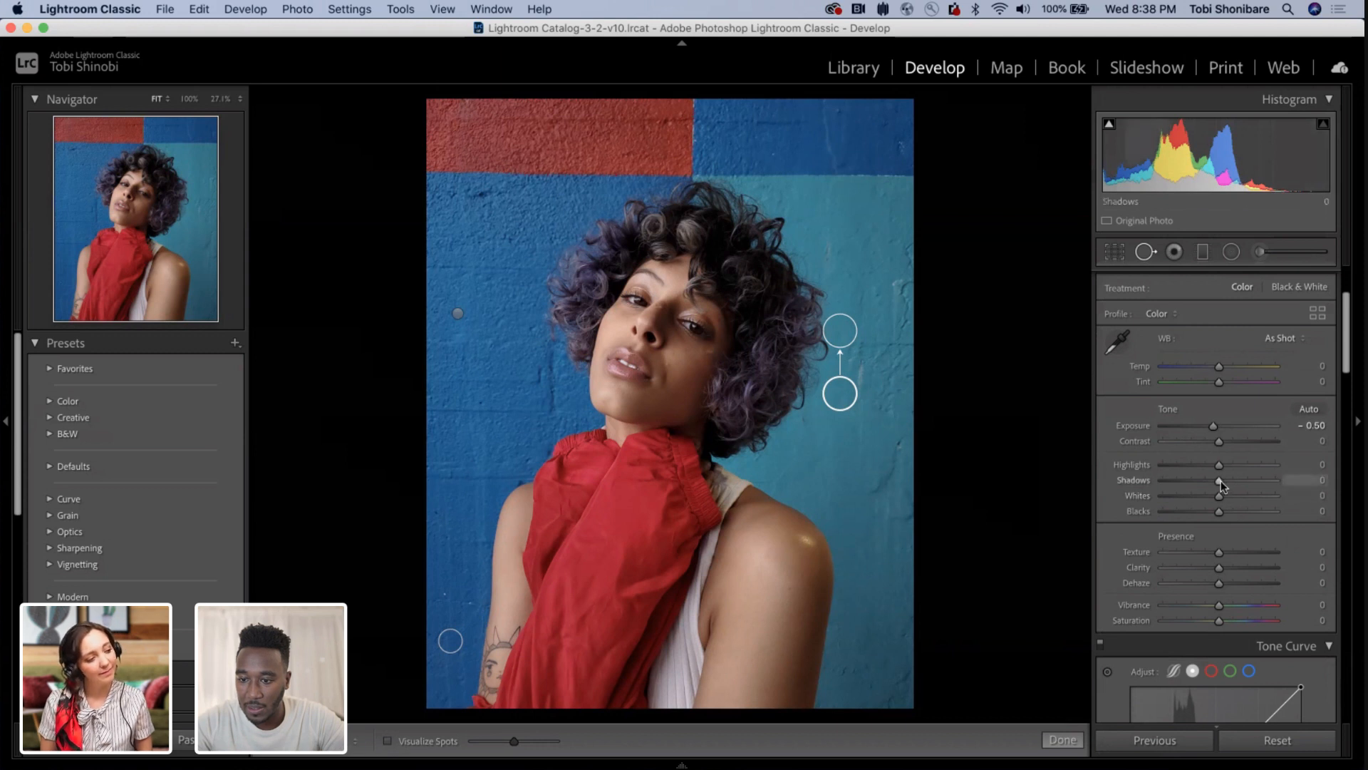
Darken the photo's deep tones by setting both Shadows and Blacks to -15.
{"action": "left_click_drag", "start_coordinate": [1218, 481], "coordinate": [1212, 481]}
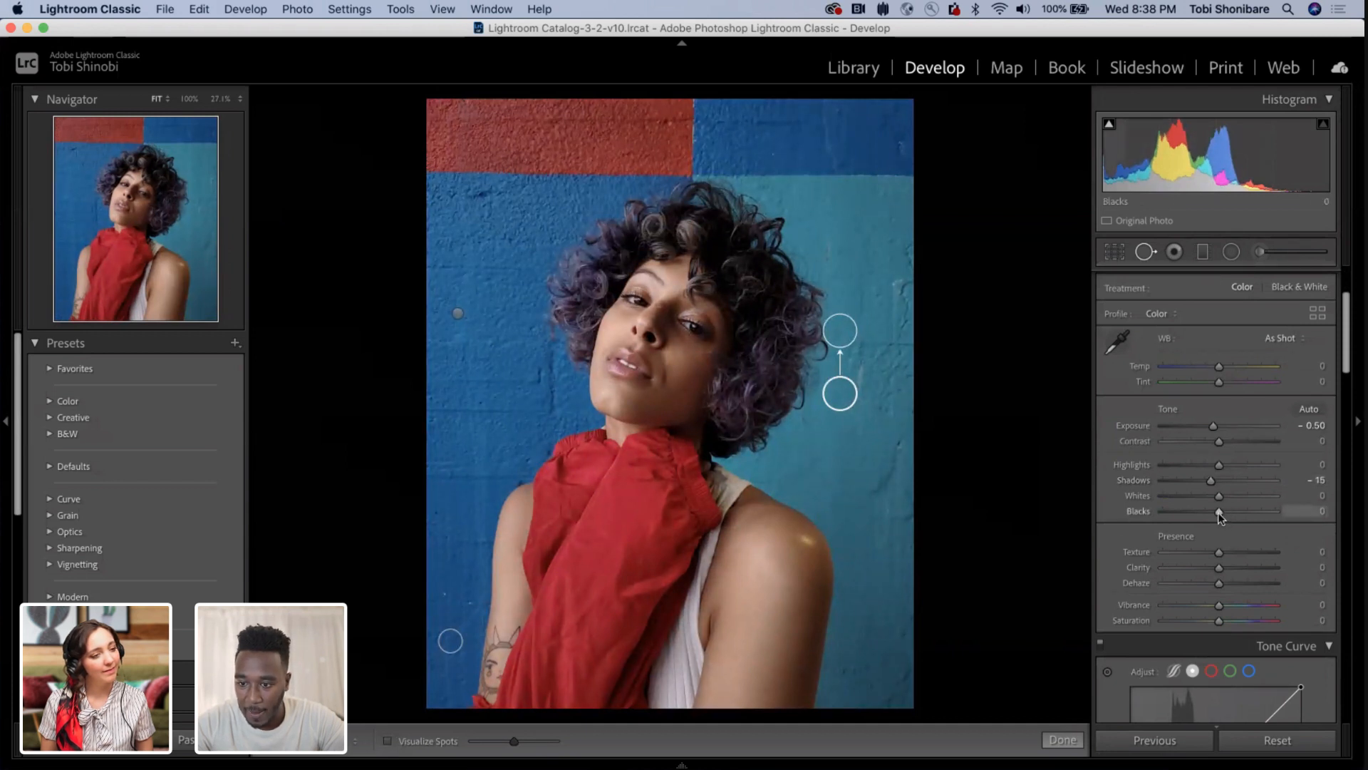
{"action": "left_click_drag", "start_coordinate": [1218, 513], "coordinate": [1209, 514]}
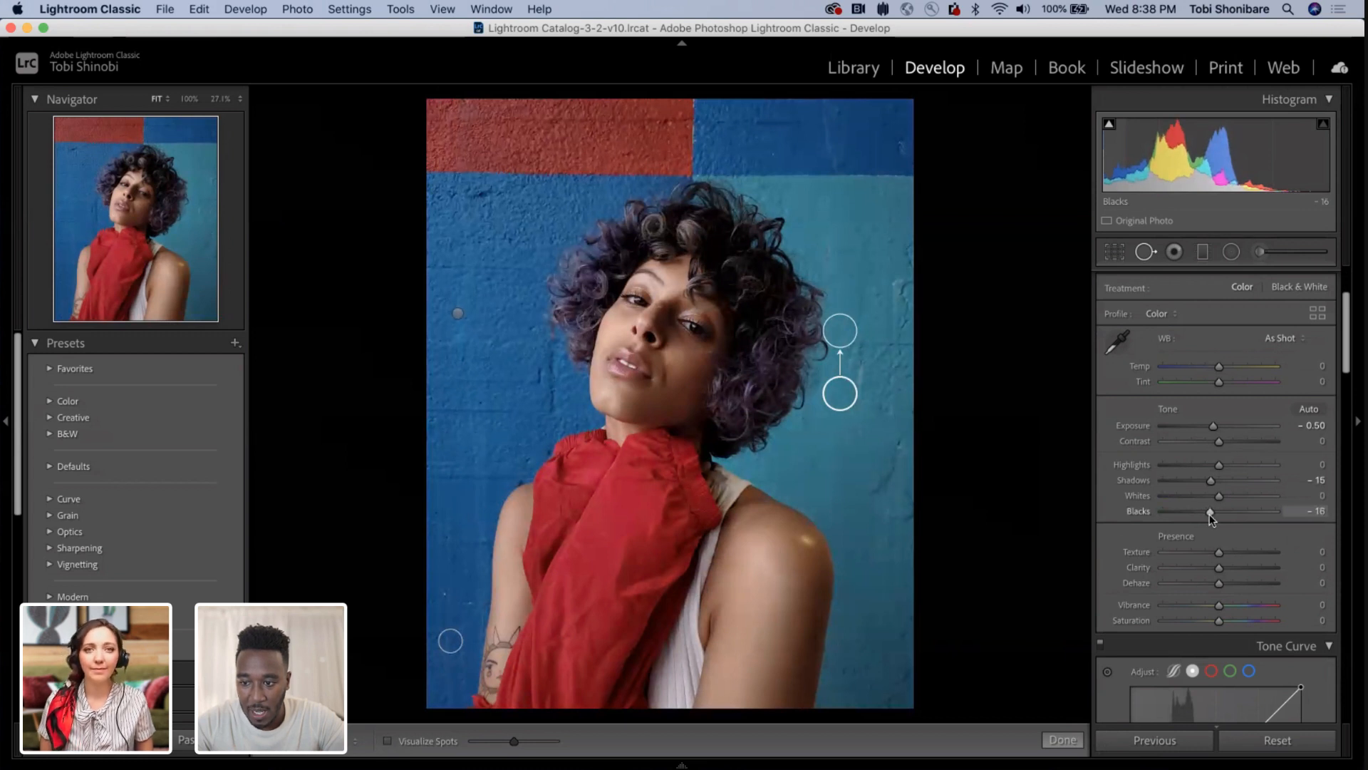
{"action": "left_click_drag", "start_coordinate": [1209, 513], "coordinate": [1210, 514]}
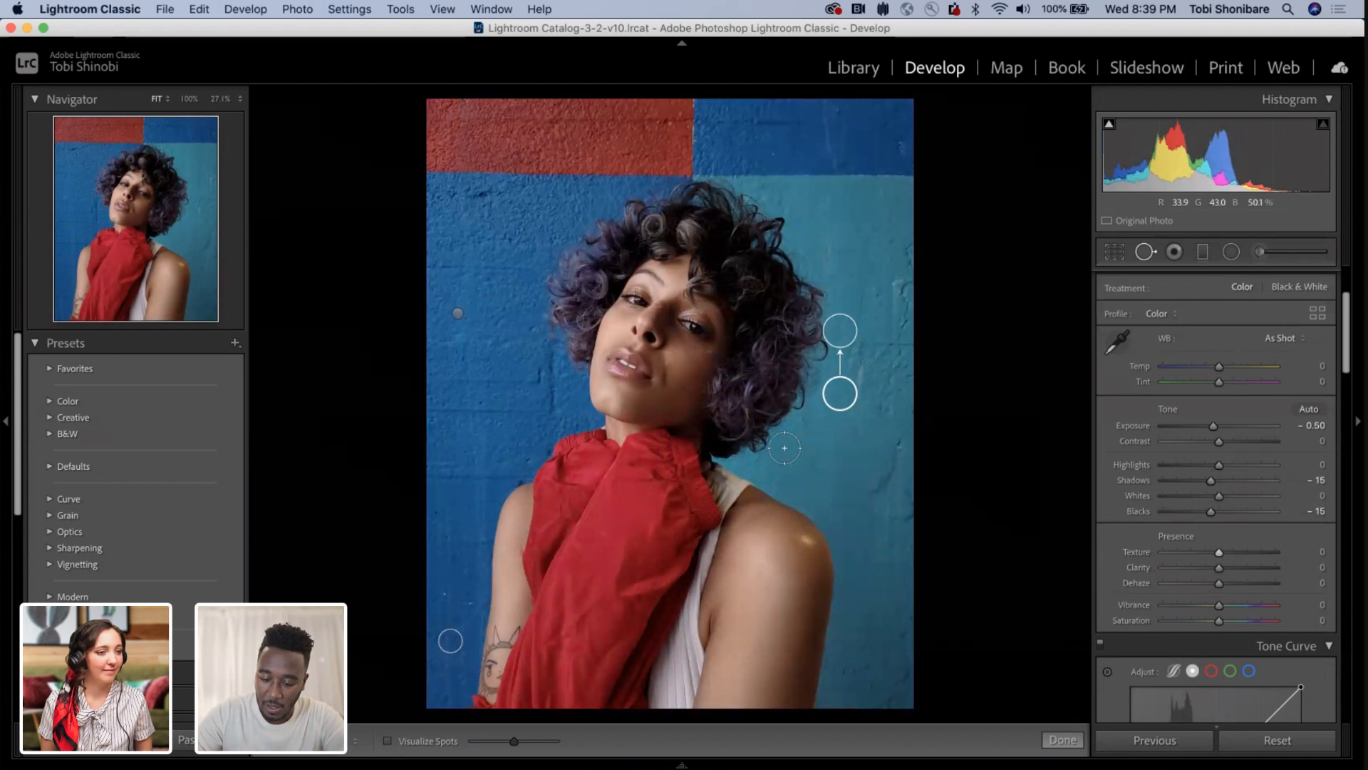
Close the Spot Removal tool and soften the skin by setting Texture to -19 while inspecting the face up close.
{"action": "key", "text": "z"}
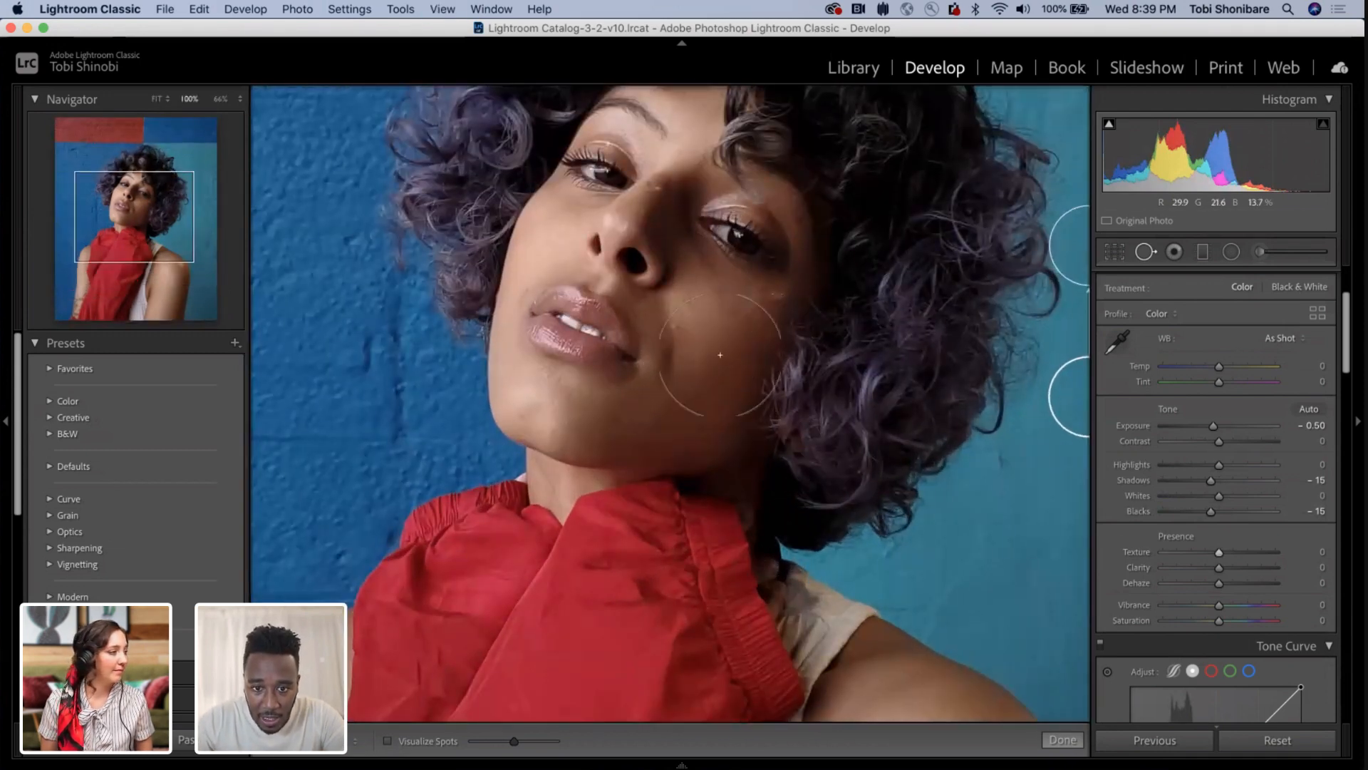
{"action": "scroll", "coordinate": [721, 355], "scroll_direction": "up", "scroll_amount": 5}
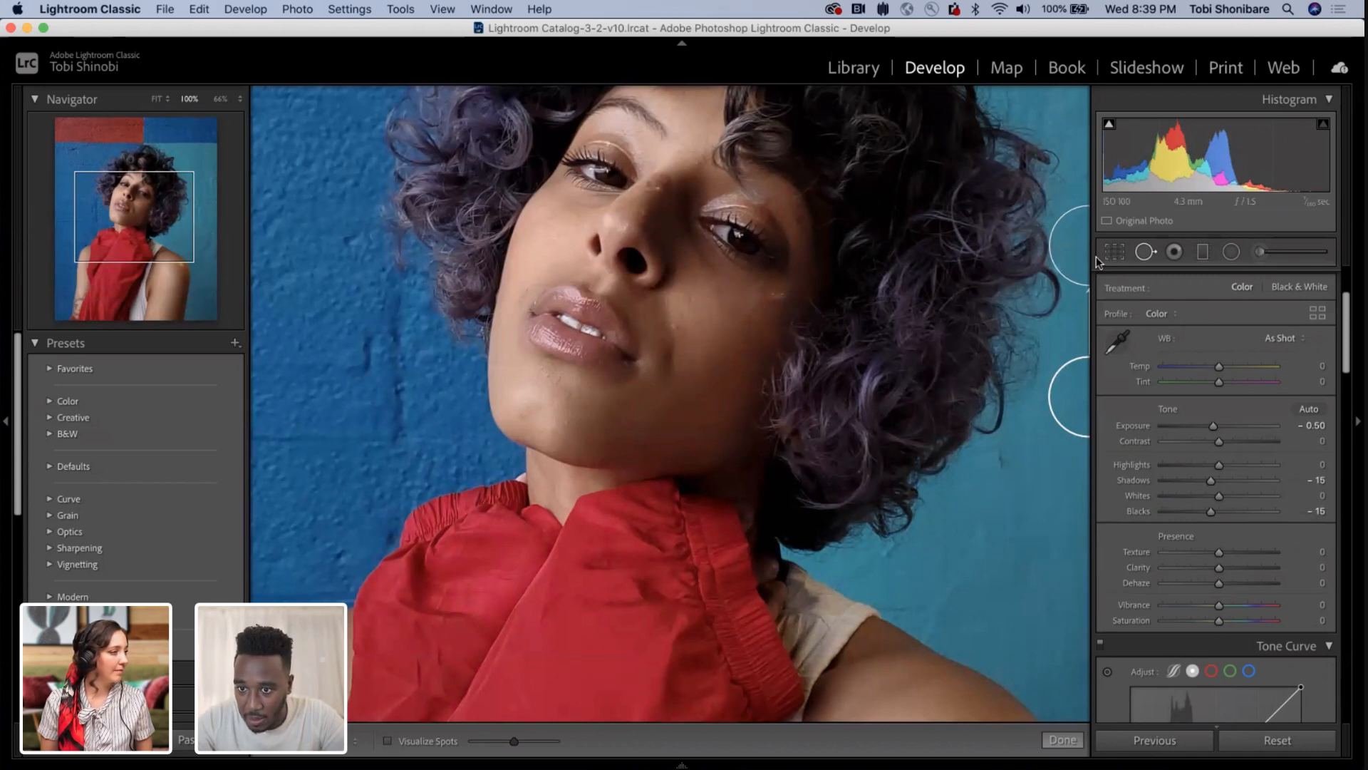
{"action": "left_click", "coordinate": [1146, 251]}
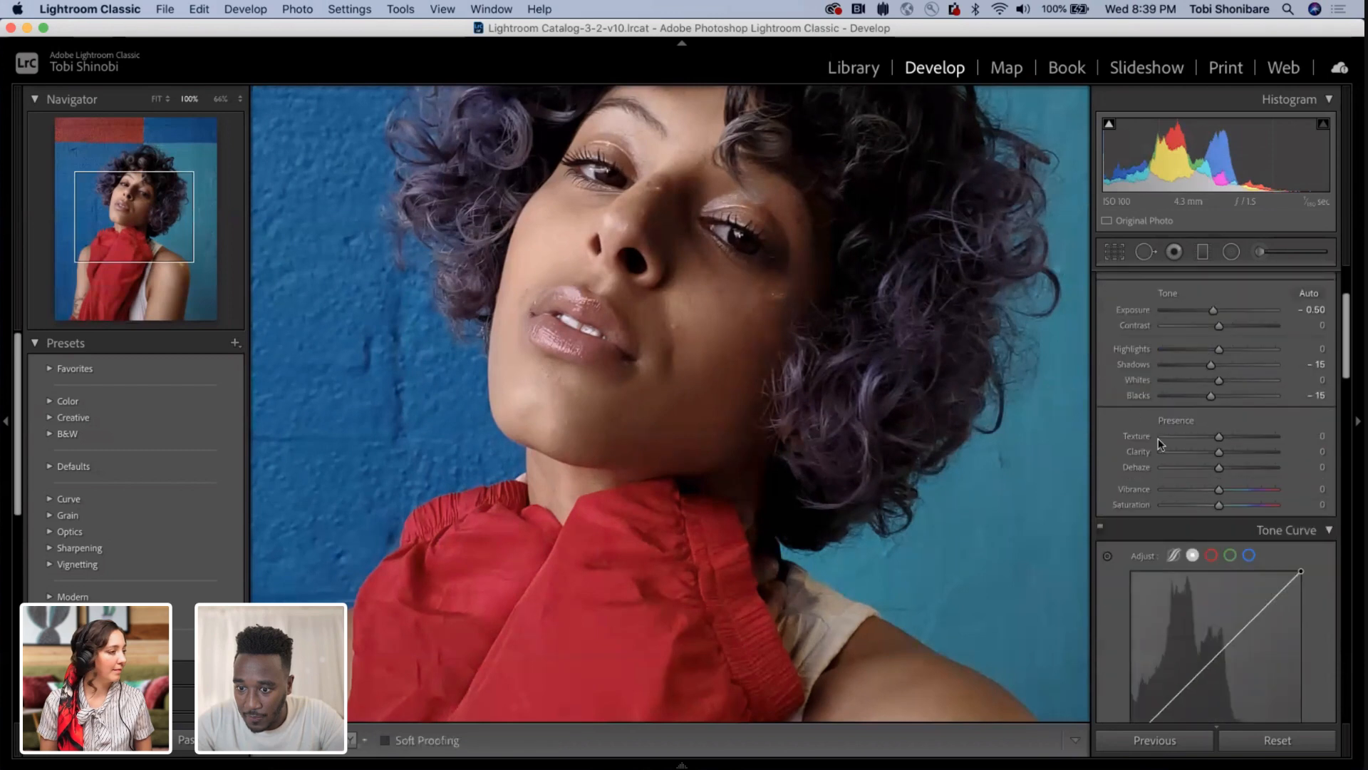
{"action": "left_click_drag", "start_coordinate": [658, 375], "coordinate": [658, 403]}
{"action": "left_click_drag", "start_coordinate": [581, 275], "coordinate": [577, 395]}
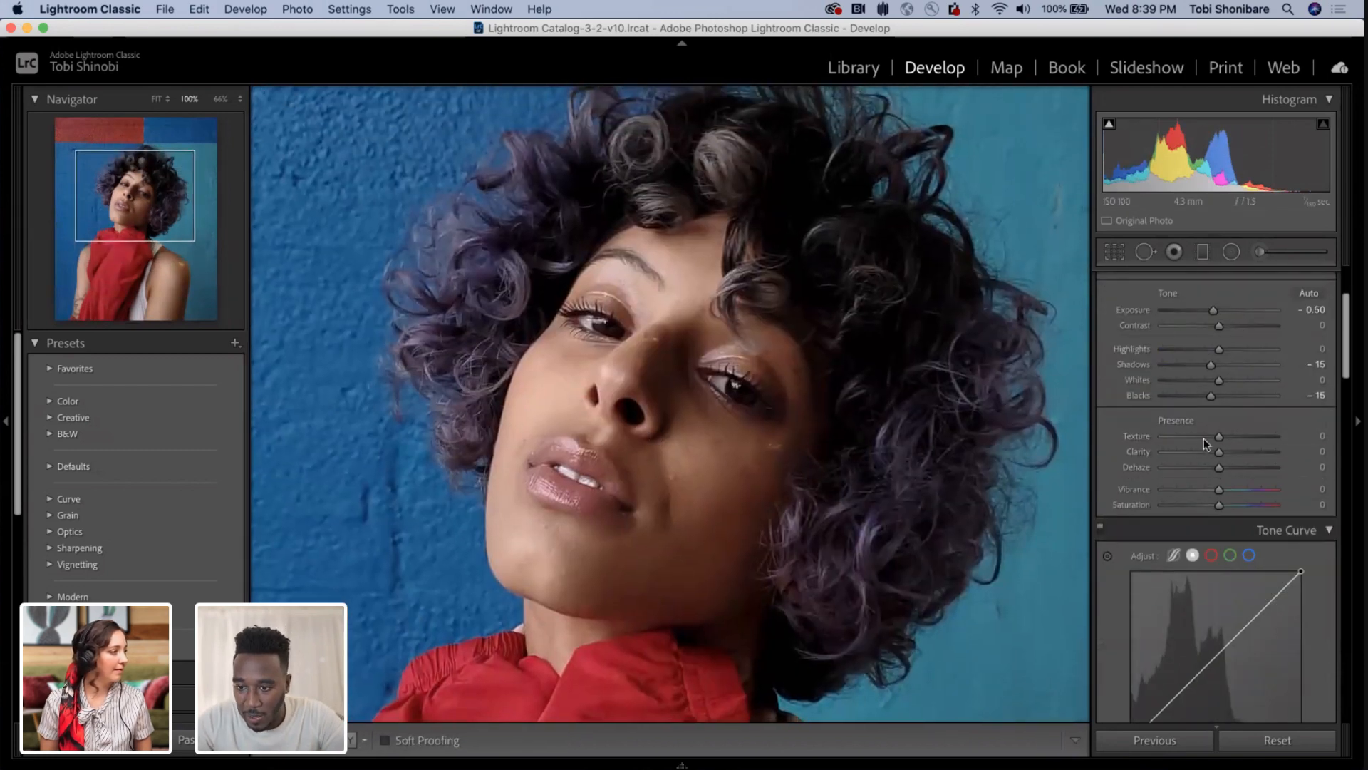
{"action": "left_click_drag", "start_coordinate": [1220, 436], "coordinate": [1188, 441]}
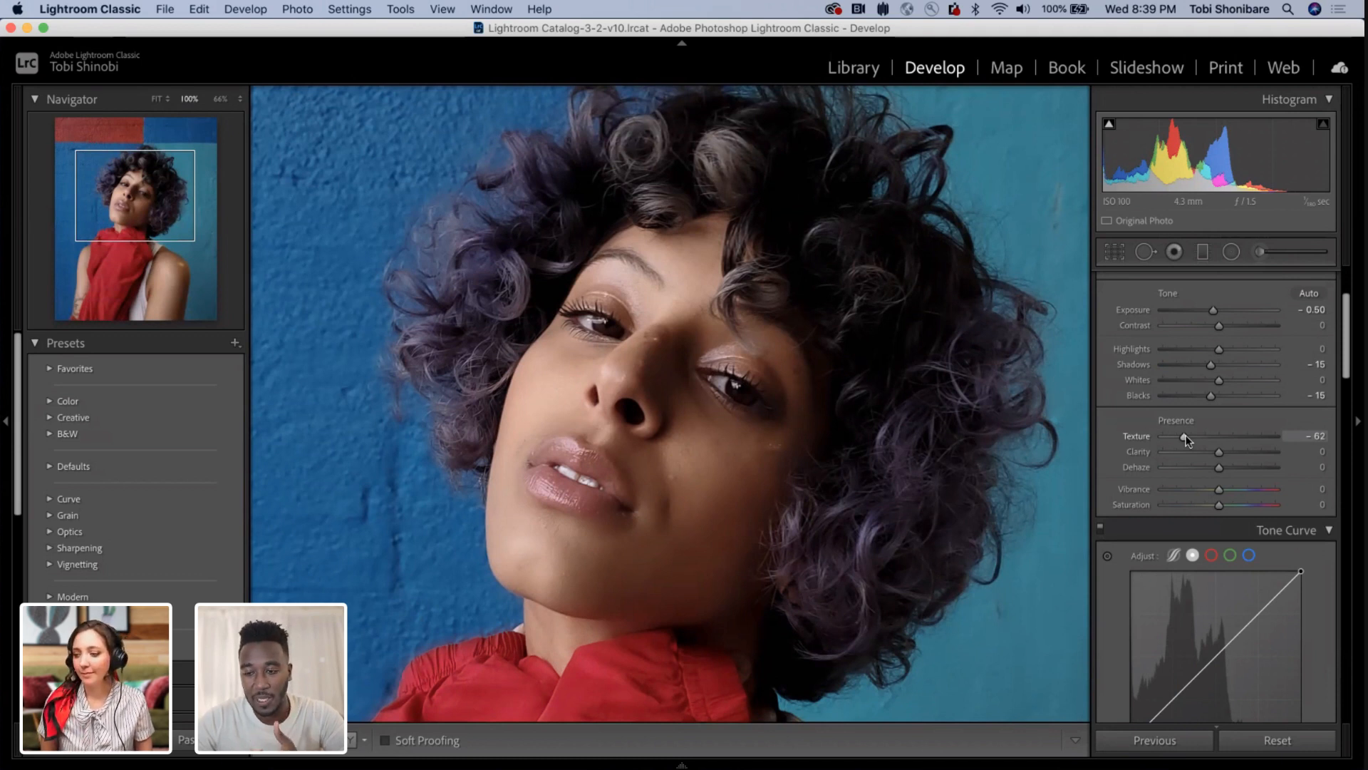
{"action": "left_click_drag", "start_coordinate": [1185, 437], "coordinate": [1211, 438]}
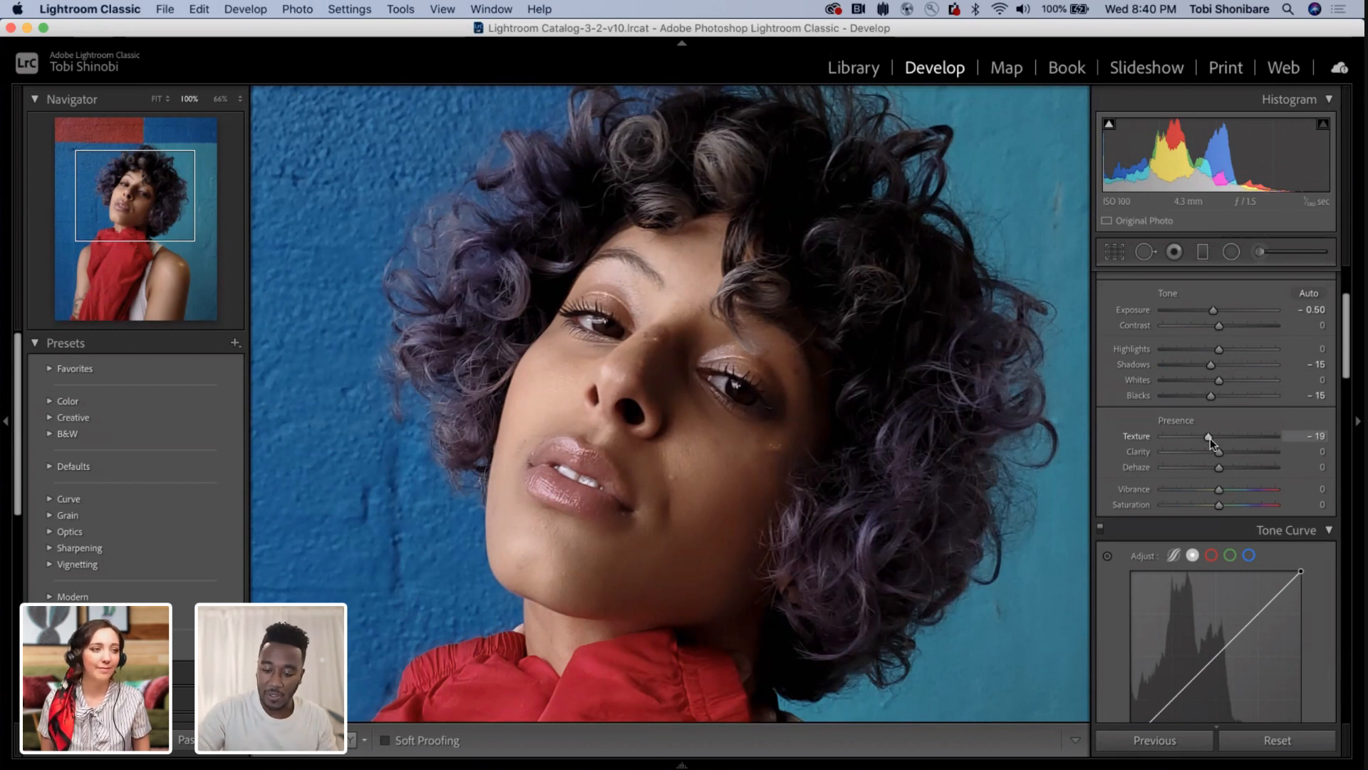
Raise Dehaze to +35 and compare the portrait before and after side by side, returning to the single photo view.
{"action": "key", "text": "super+minus"}
{"action": "key", "text": "super+minus"}
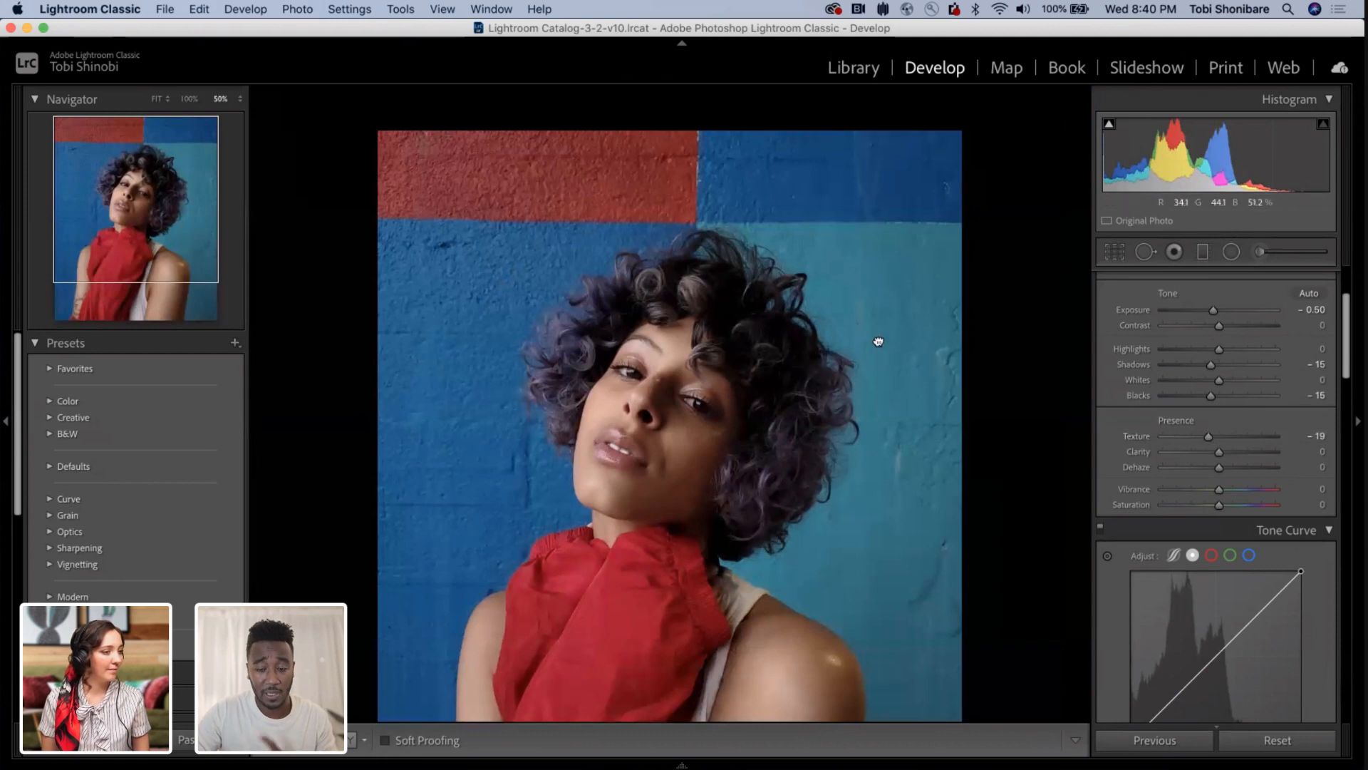
{"action": "left_click_drag", "start_coordinate": [877, 341], "coordinate": [870, 280]}
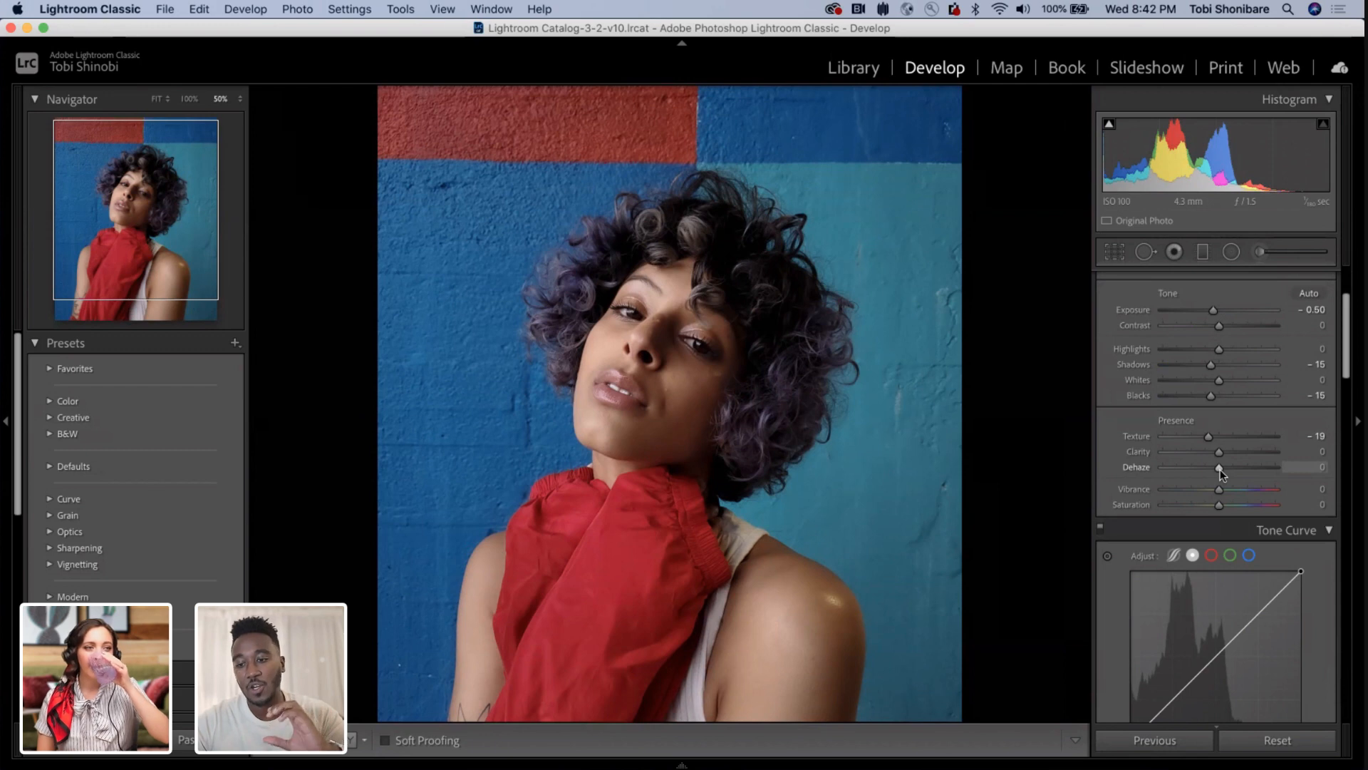
{"action": "left_click_drag", "start_coordinate": [1220, 469], "coordinate": [1238, 470]}
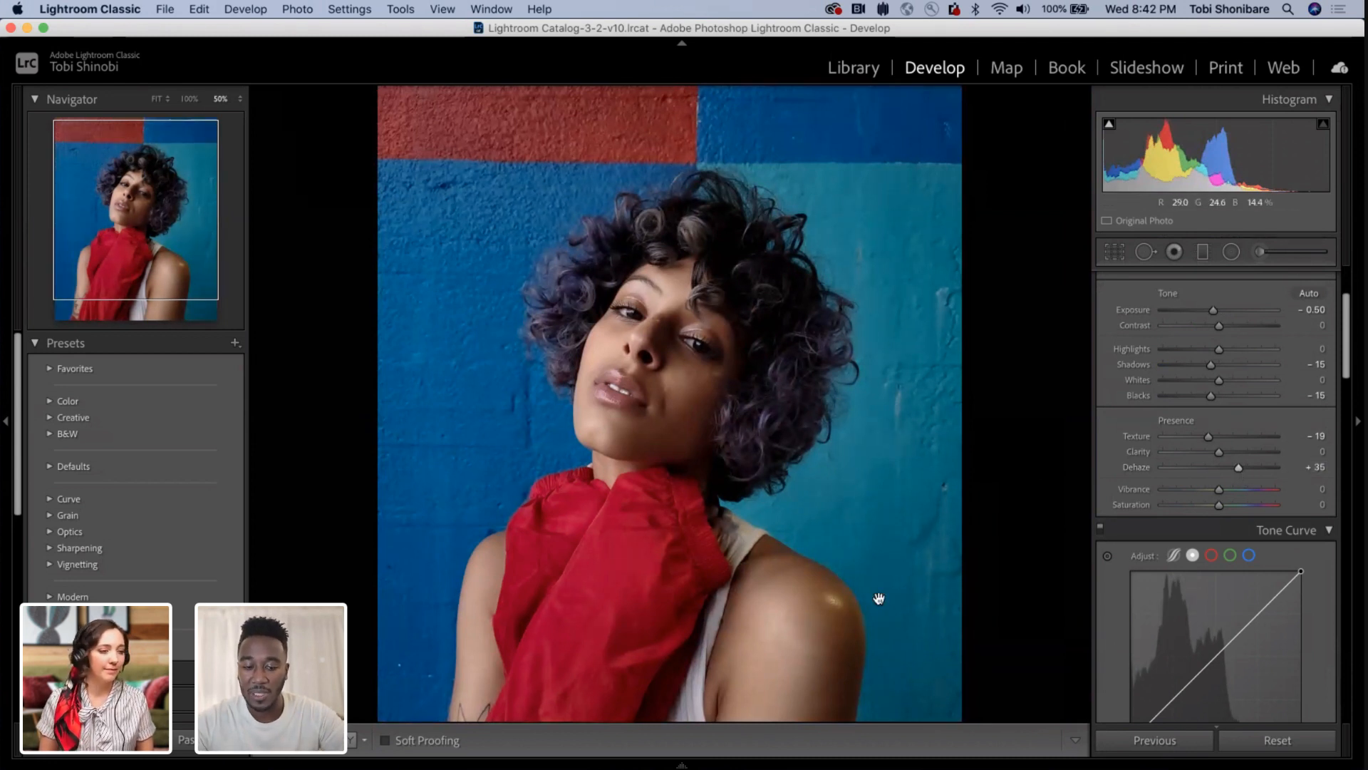
{"action": "left_click", "coordinate": [350, 740]}
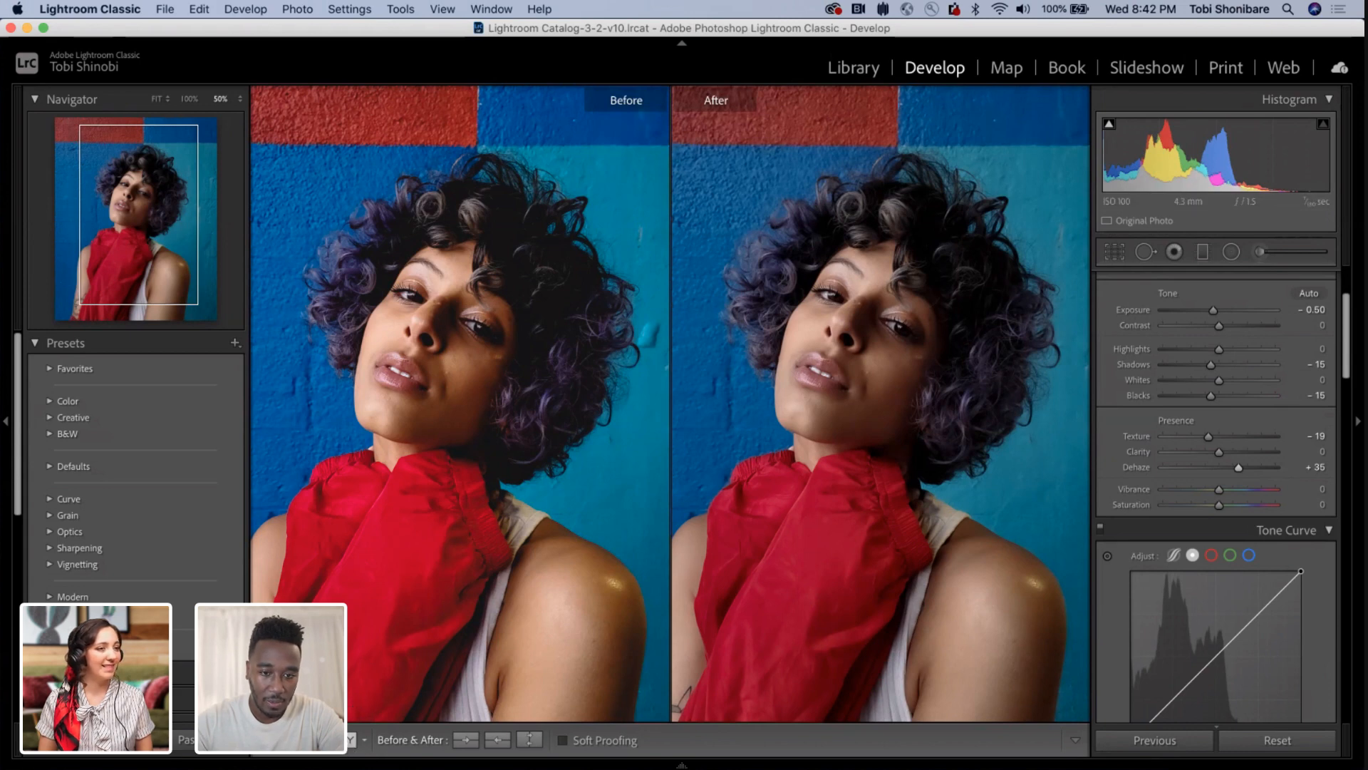
{"action": "left_click", "coordinate": [269, 740]}
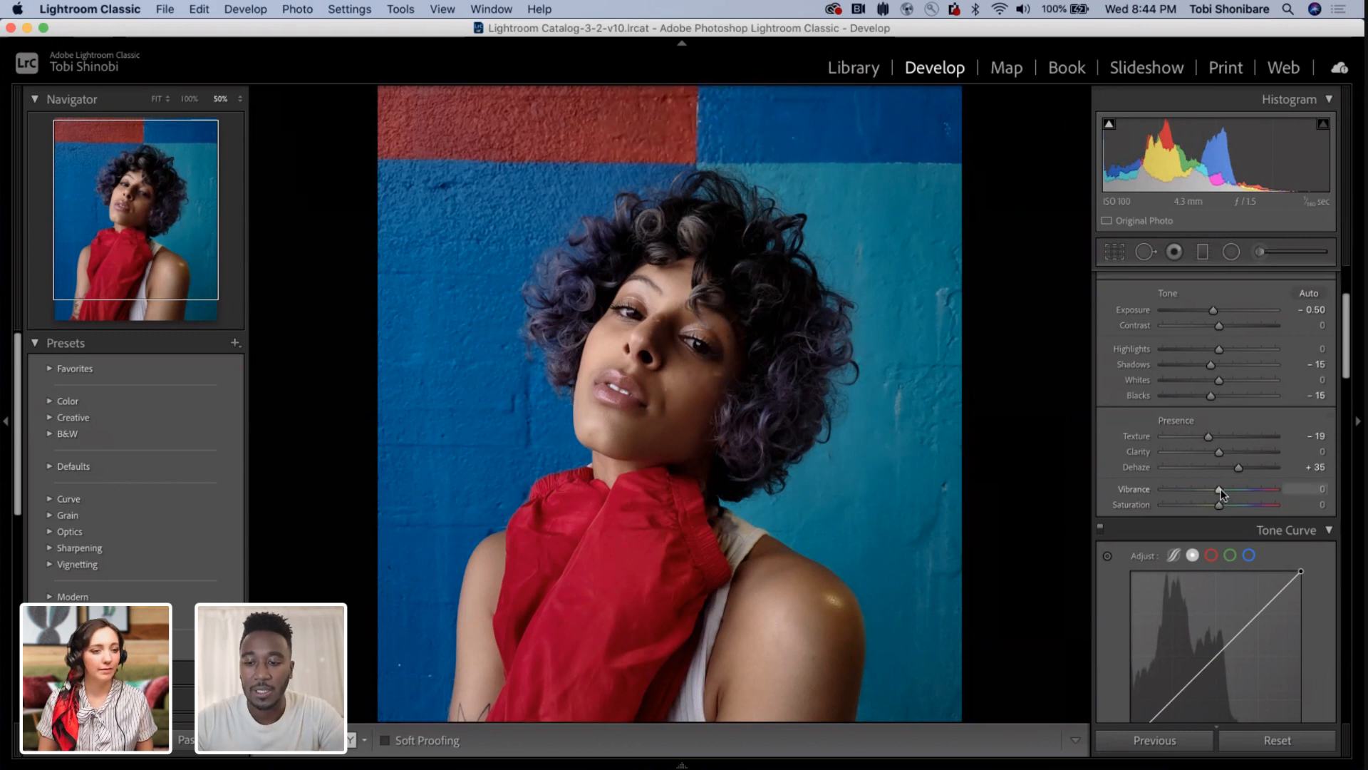
Boost Vibrance to +35 and reduce the skin softening by setting Texture to -5.
{"action": "left_click_drag", "start_coordinate": [1220, 490], "coordinate": [1238, 489]}
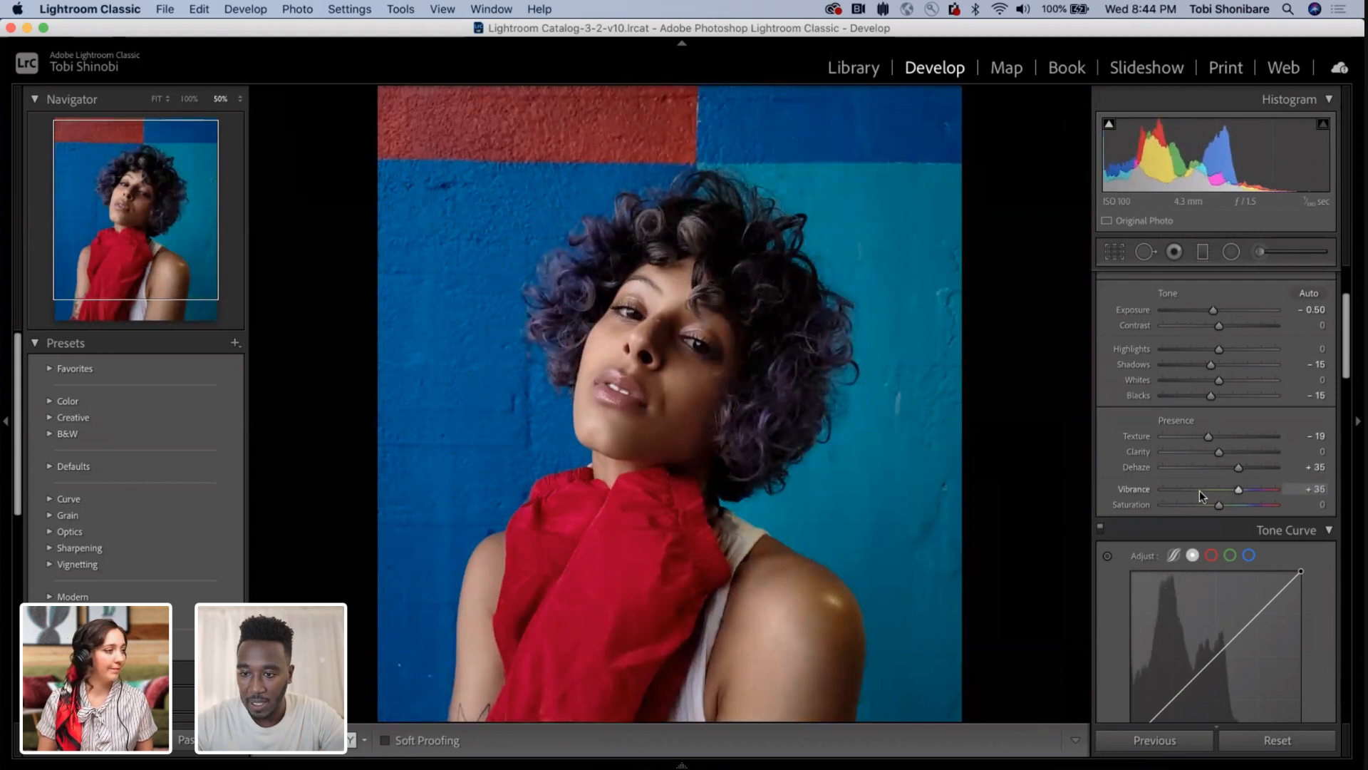
{"action": "scroll", "coordinate": [1123, 520], "scroll_direction": "up", "scroll_amount": 3}
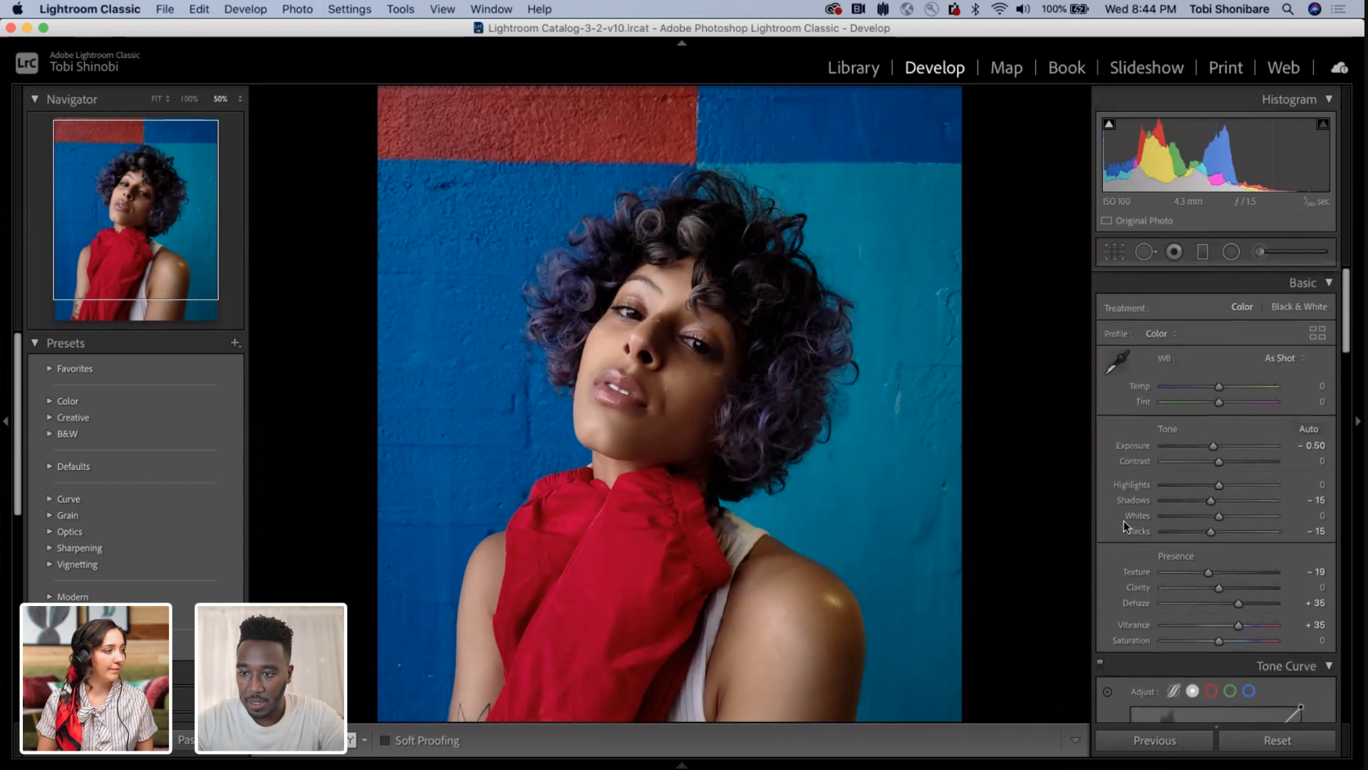
{"action": "scroll", "coordinate": [1124, 521], "scroll_direction": "down", "scroll_amount": 2}
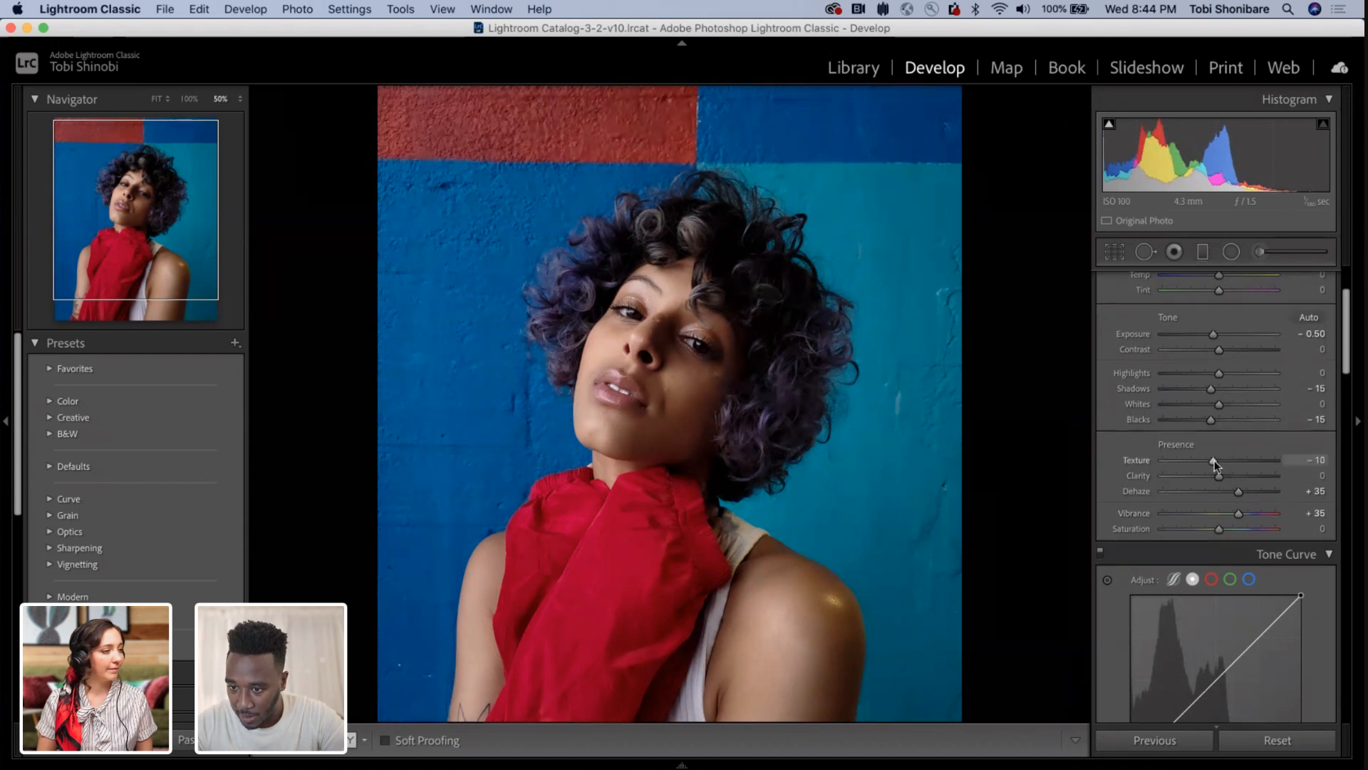
{"action": "left_click_drag", "start_coordinate": [1215, 463], "coordinate": [1218, 464]}
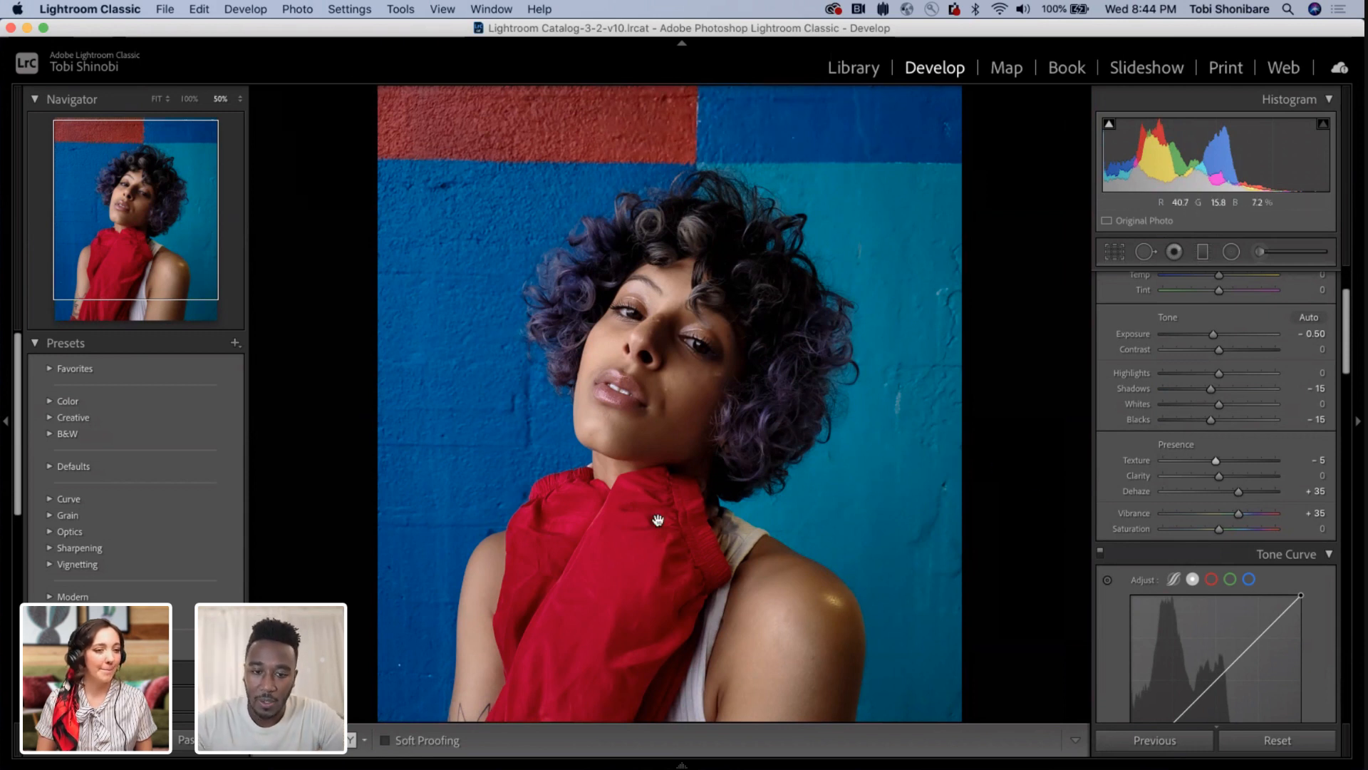
Try the Medium Contrast and Strong Contrast point curves on the Tone Curve, and settle on the Adobe Live Curves preset.
{"action": "scroll", "coordinate": [1141, 532], "scroll_direction": "down", "scroll_amount": 5}
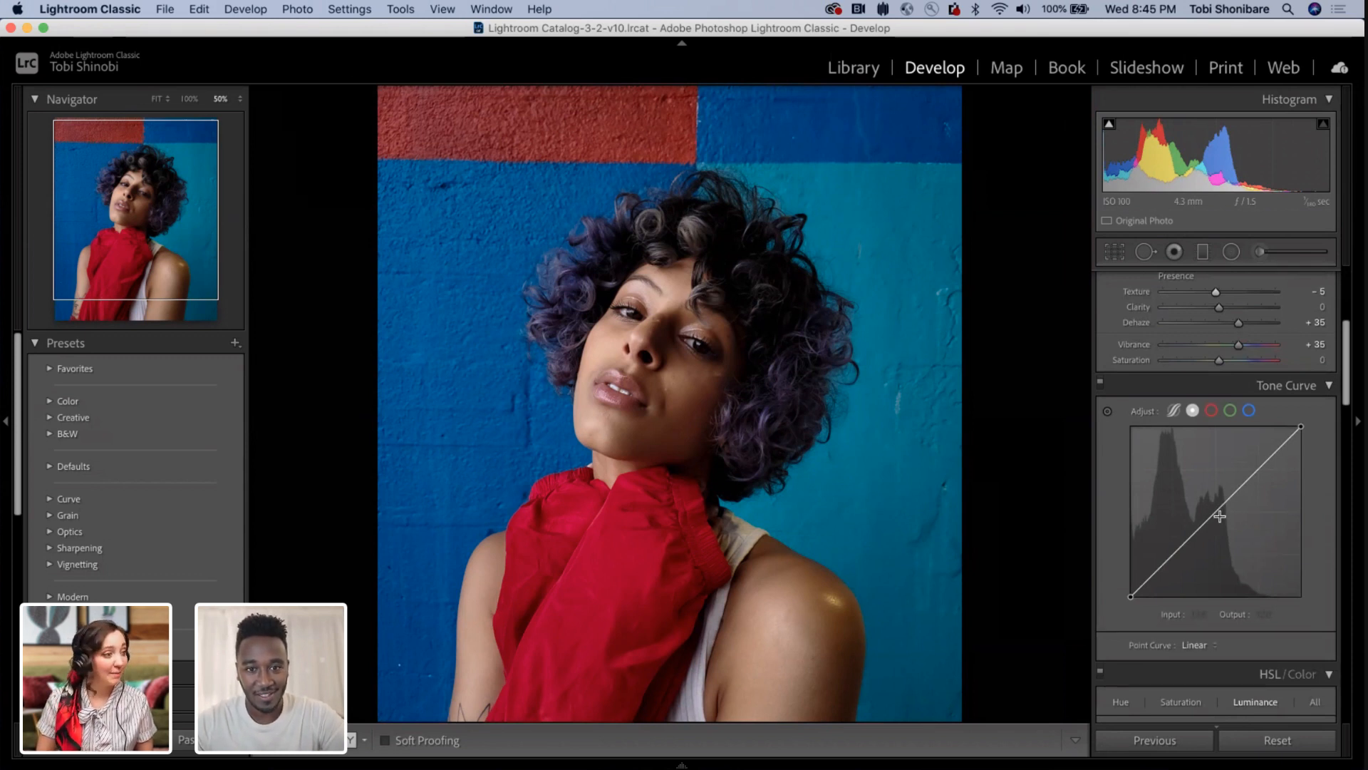
{"action": "left_click", "coordinate": [1204, 646]}
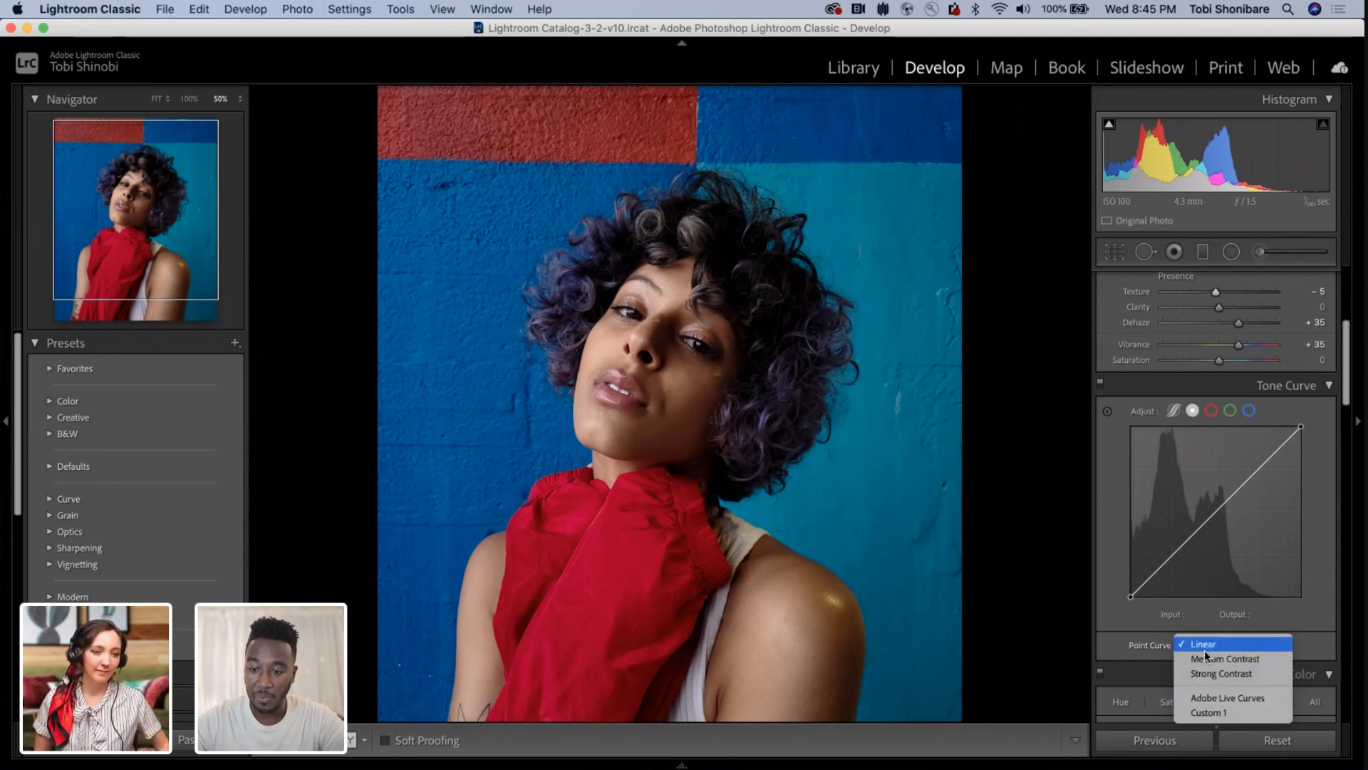
{"action": "left_click", "coordinate": [1206, 661]}
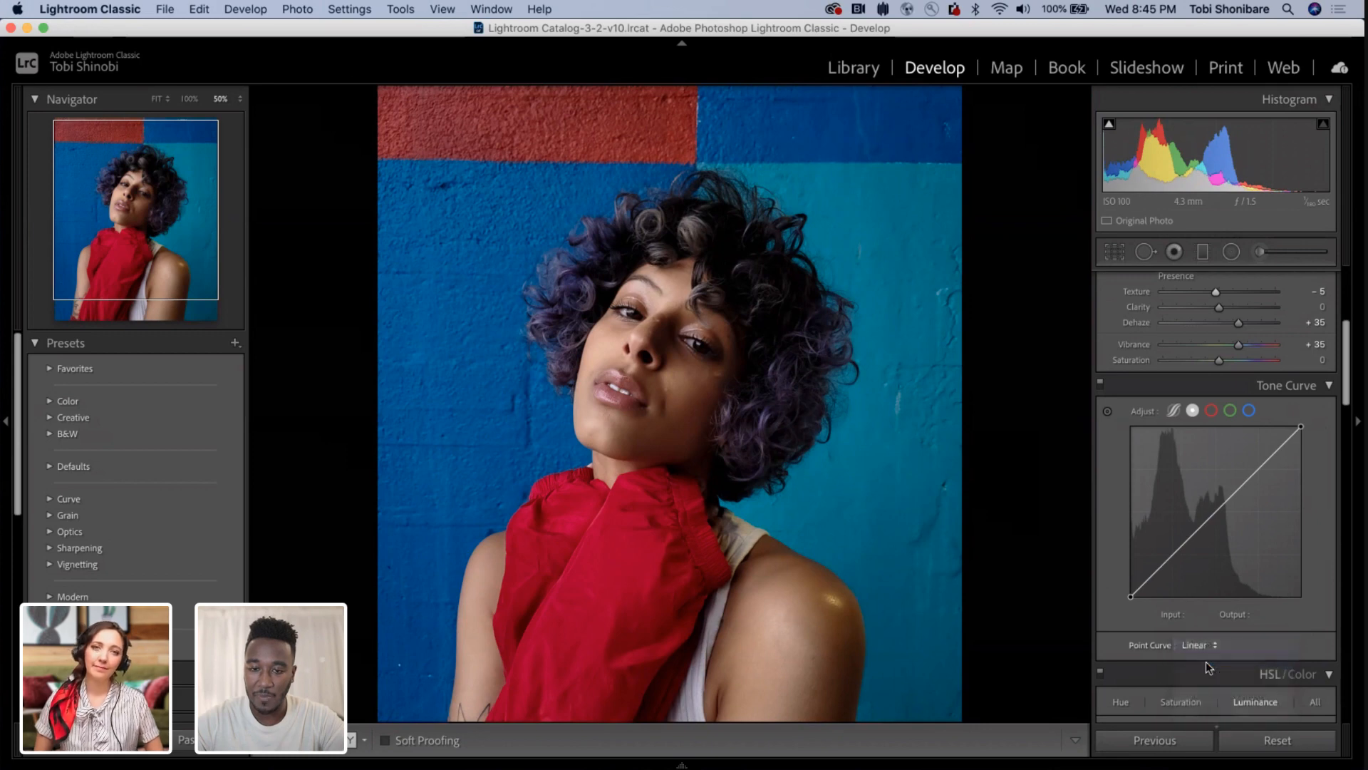
{"action": "left_click", "coordinate": [1212, 647]}
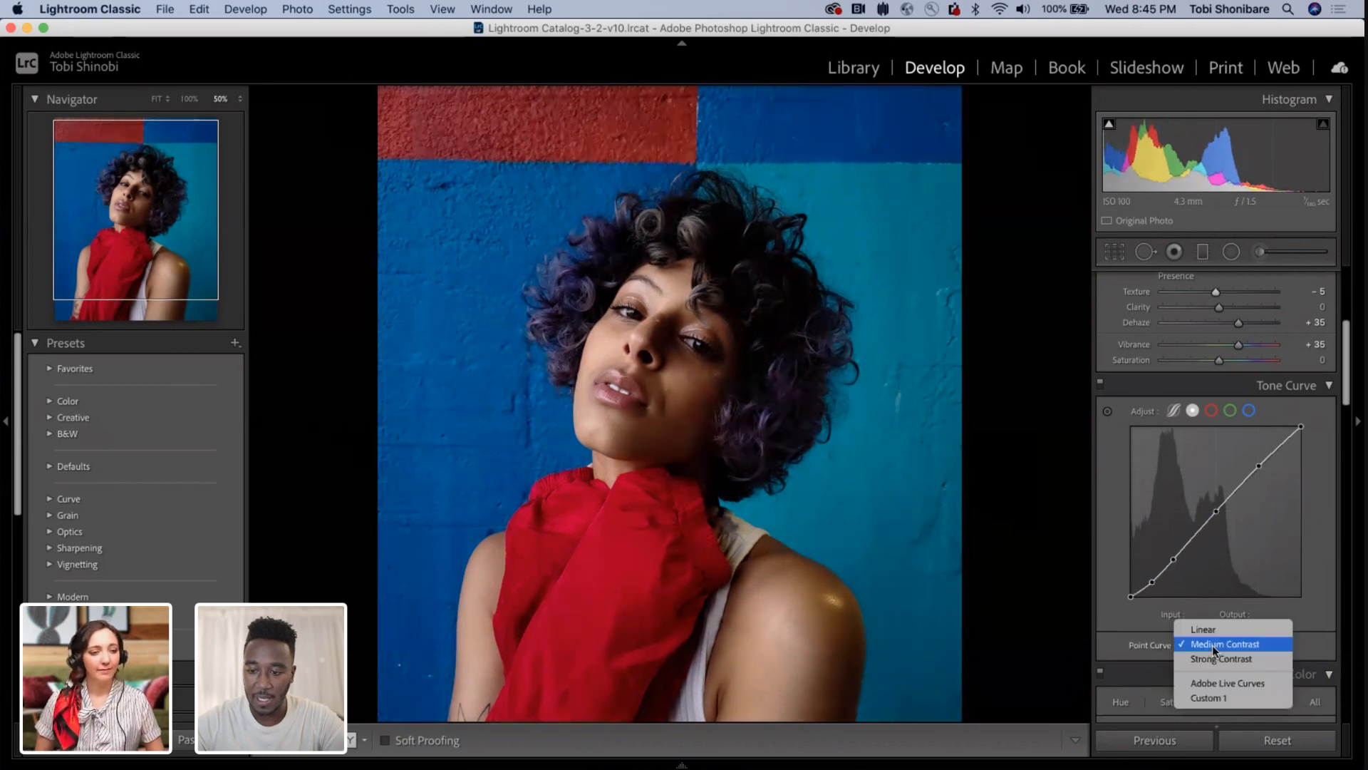
{"action": "left_click", "coordinate": [1216, 660]}
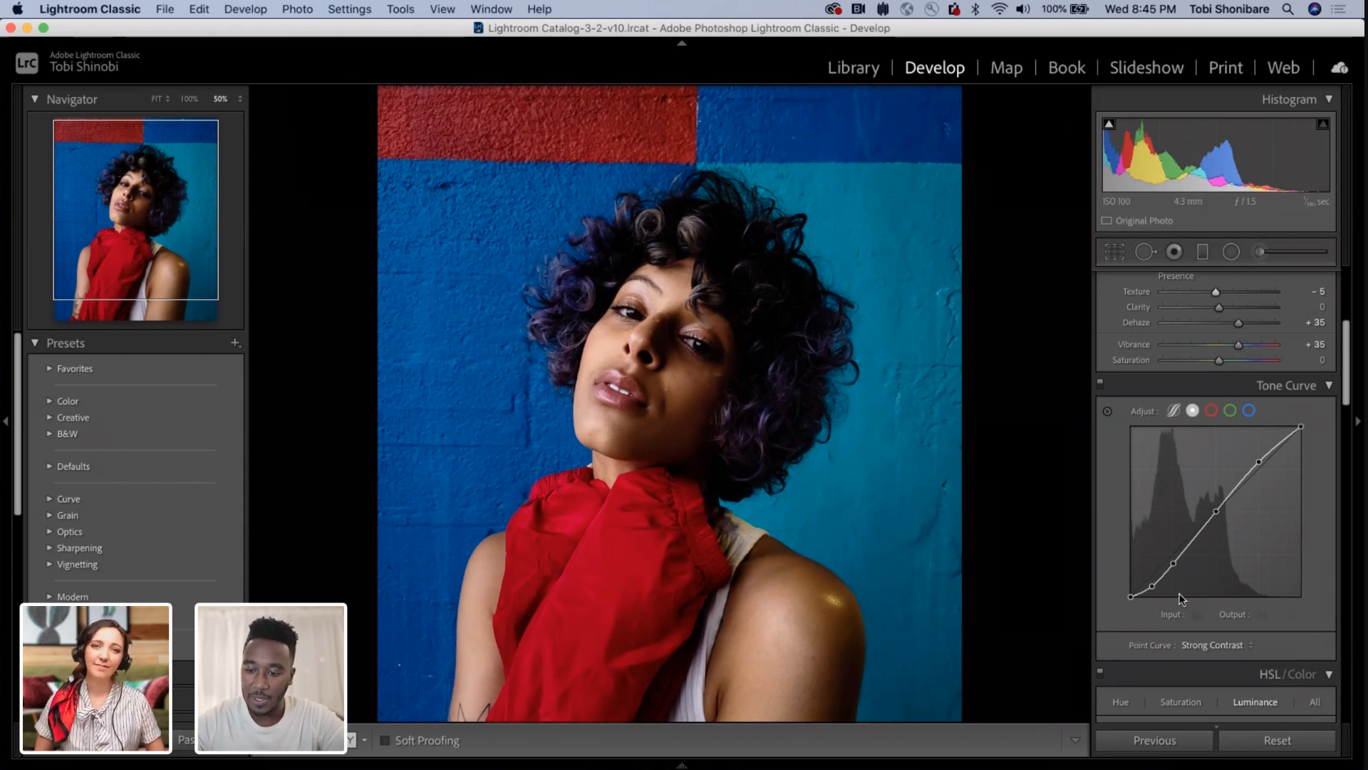
{"action": "left_click", "coordinate": [1208, 645]}
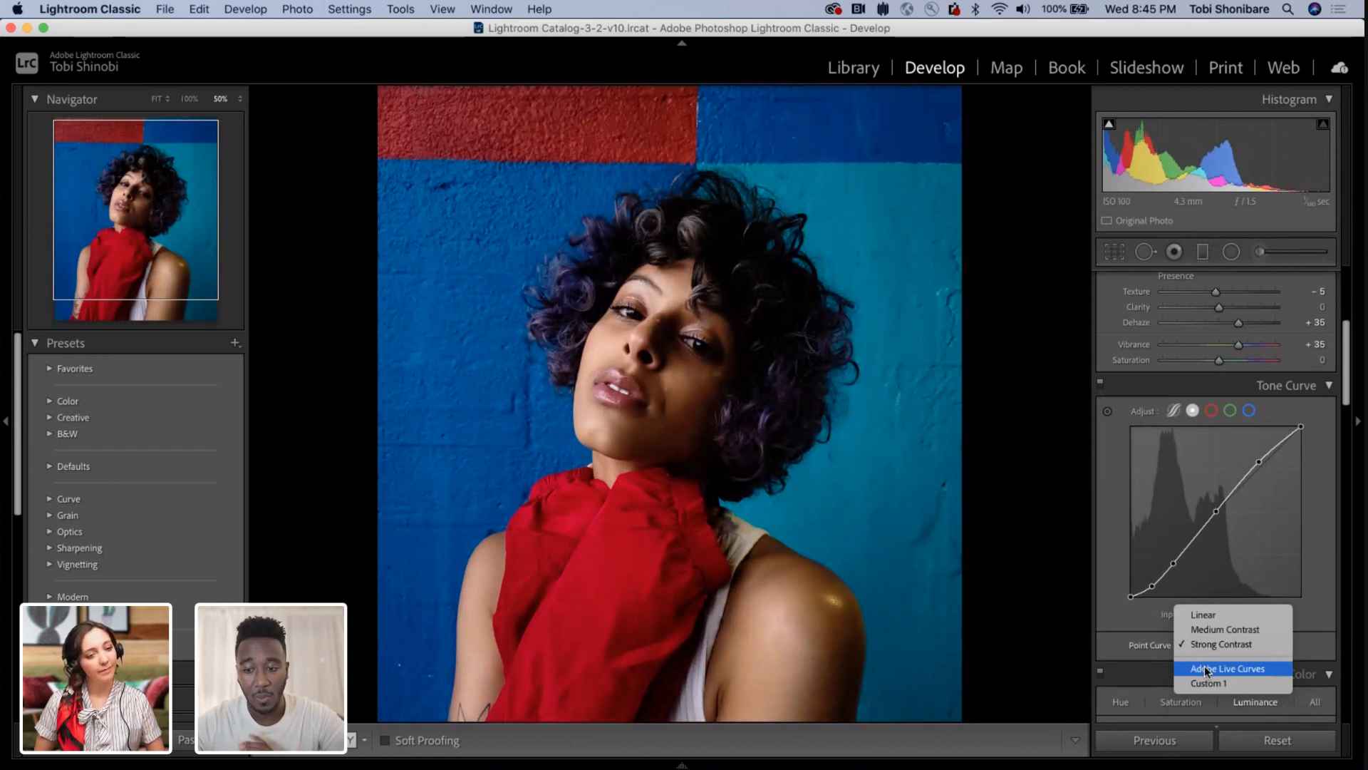
{"action": "left_click", "coordinate": [1206, 669]}
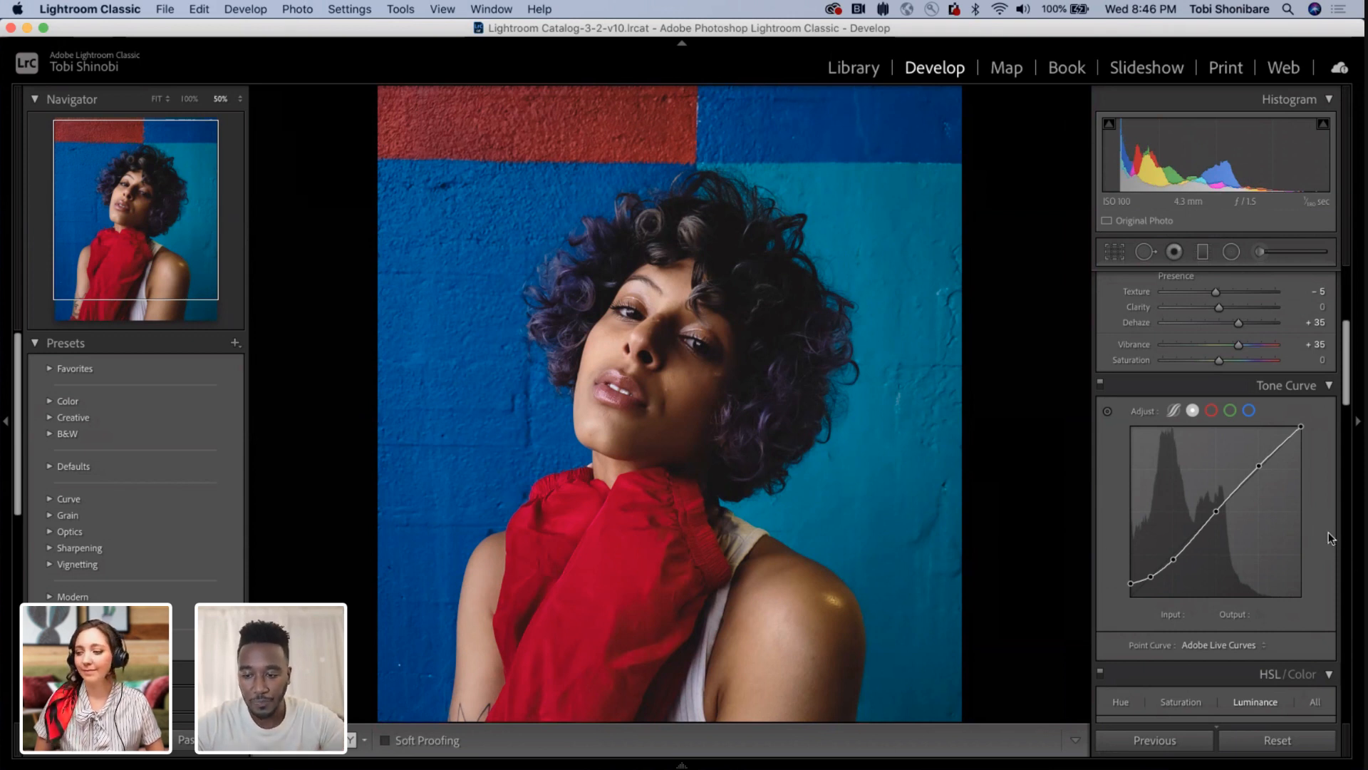
Raise the Orange saturation to +5 with the HSL targeted adjustment on the skin of the face.
{"action": "scroll", "coordinate": [1327, 528], "scroll_direction": "down", "scroll_amount": 5}
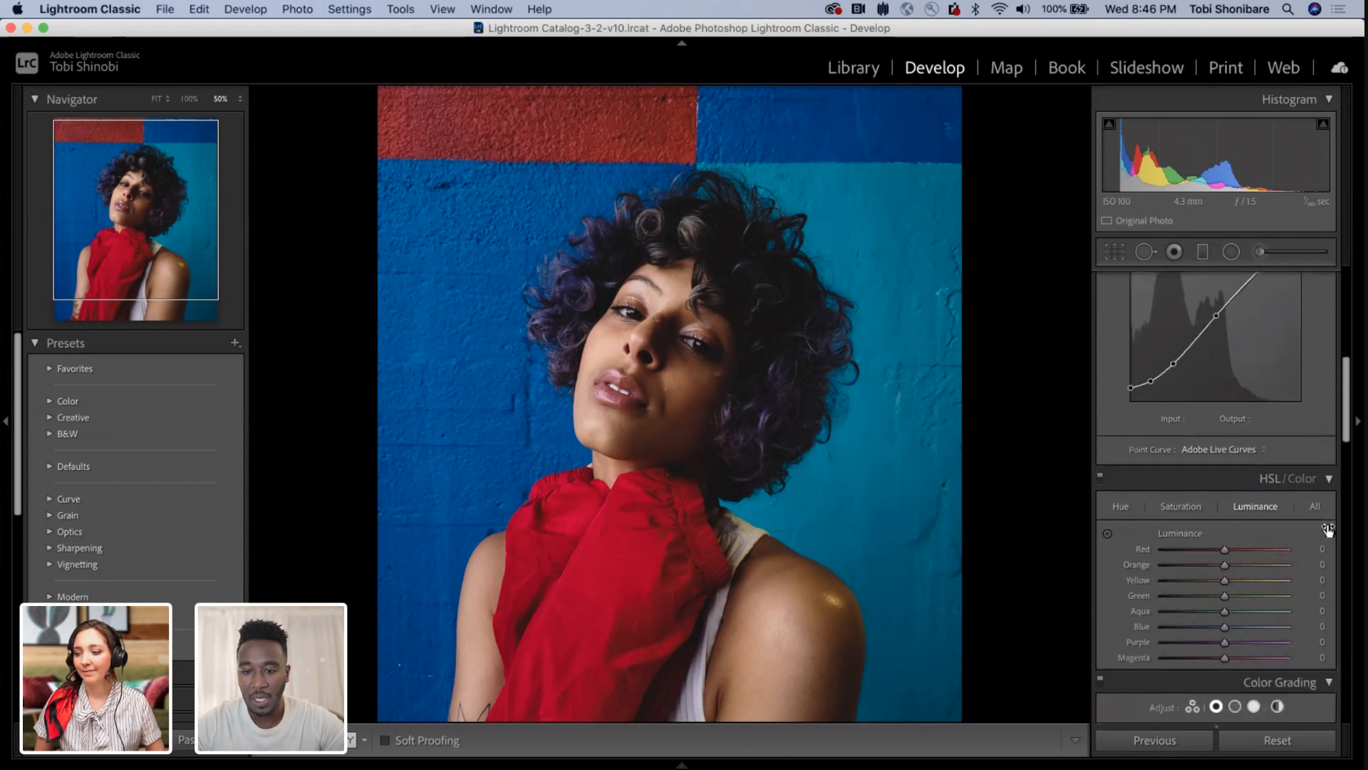
{"action": "scroll", "coordinate": [1327, 527], "scroll_direction": "down", "scroll_amount": 2}
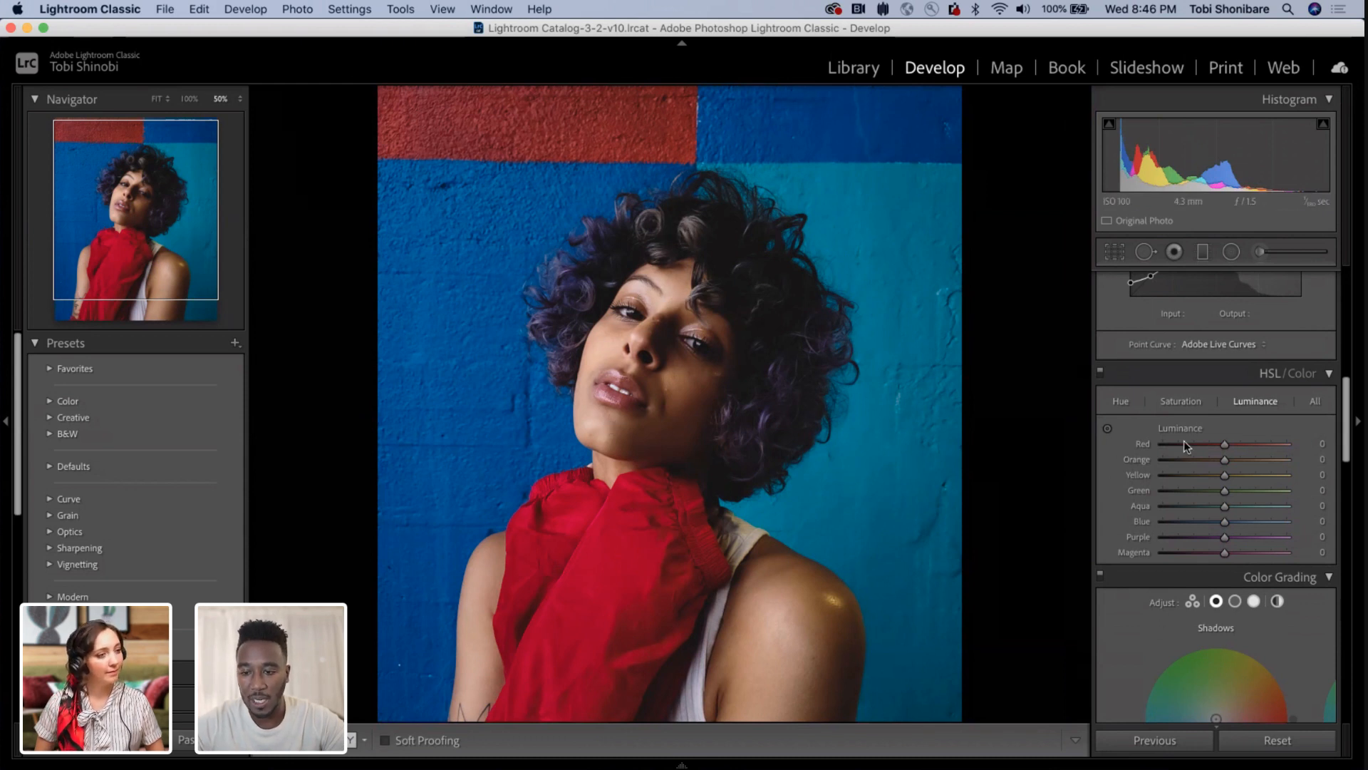
{"action": "left_click", "coordinate": [1108, 430]}
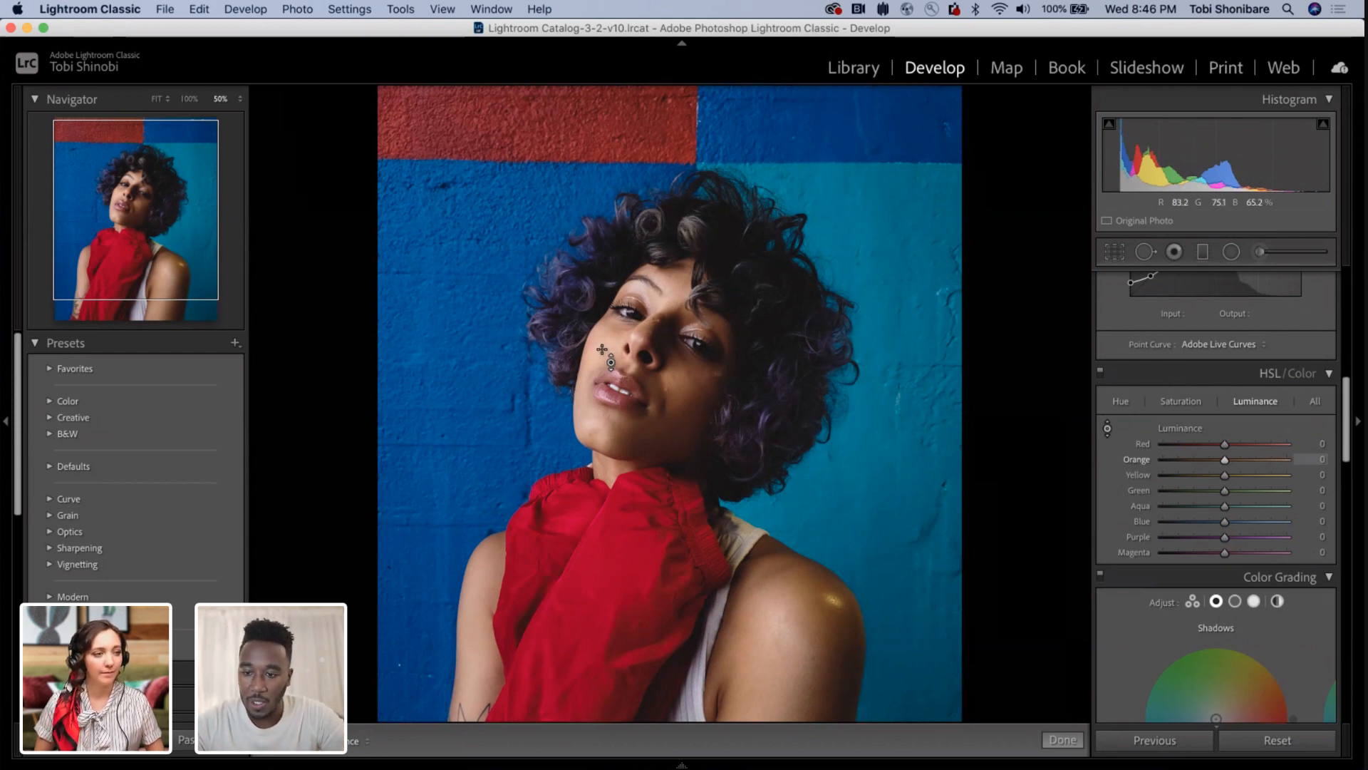
{"action": "left_click", "coordinate": [1167, 401]}
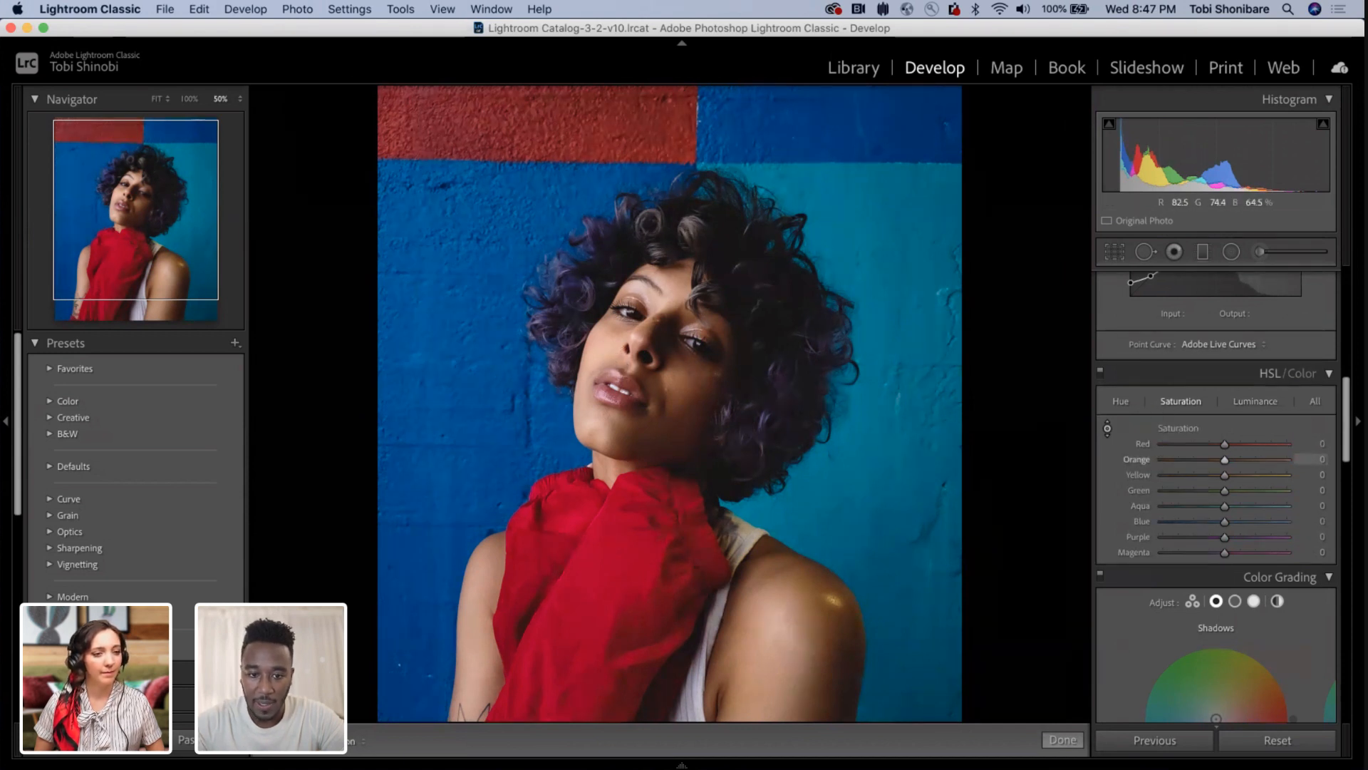
{"action": "left_click_drag", "start_coordinate": [606, 356], "coordinate": [606, 350]}
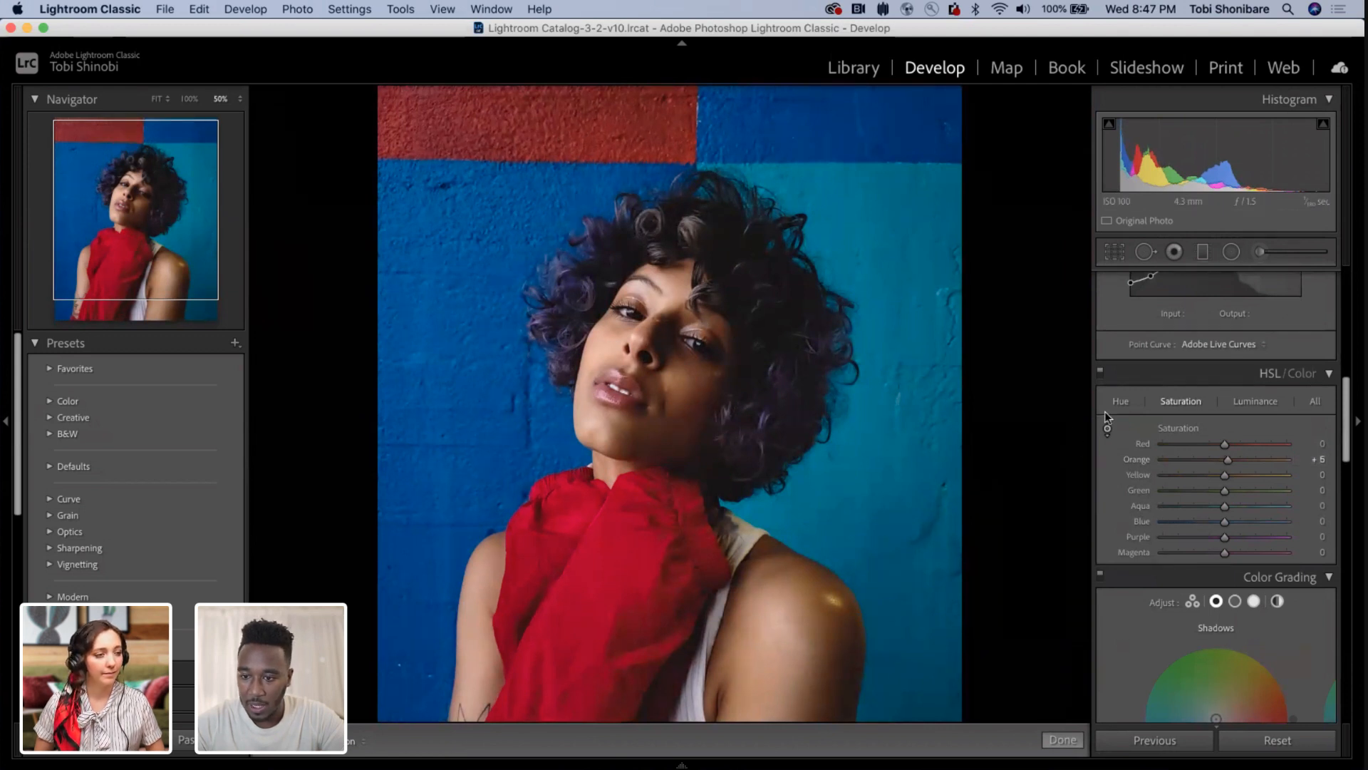
Compare the portrait with the HSL adjustments off and on, and raise the Orange luminance to +5.
{"action": "left_click", "coordinate": [1101, 373]}
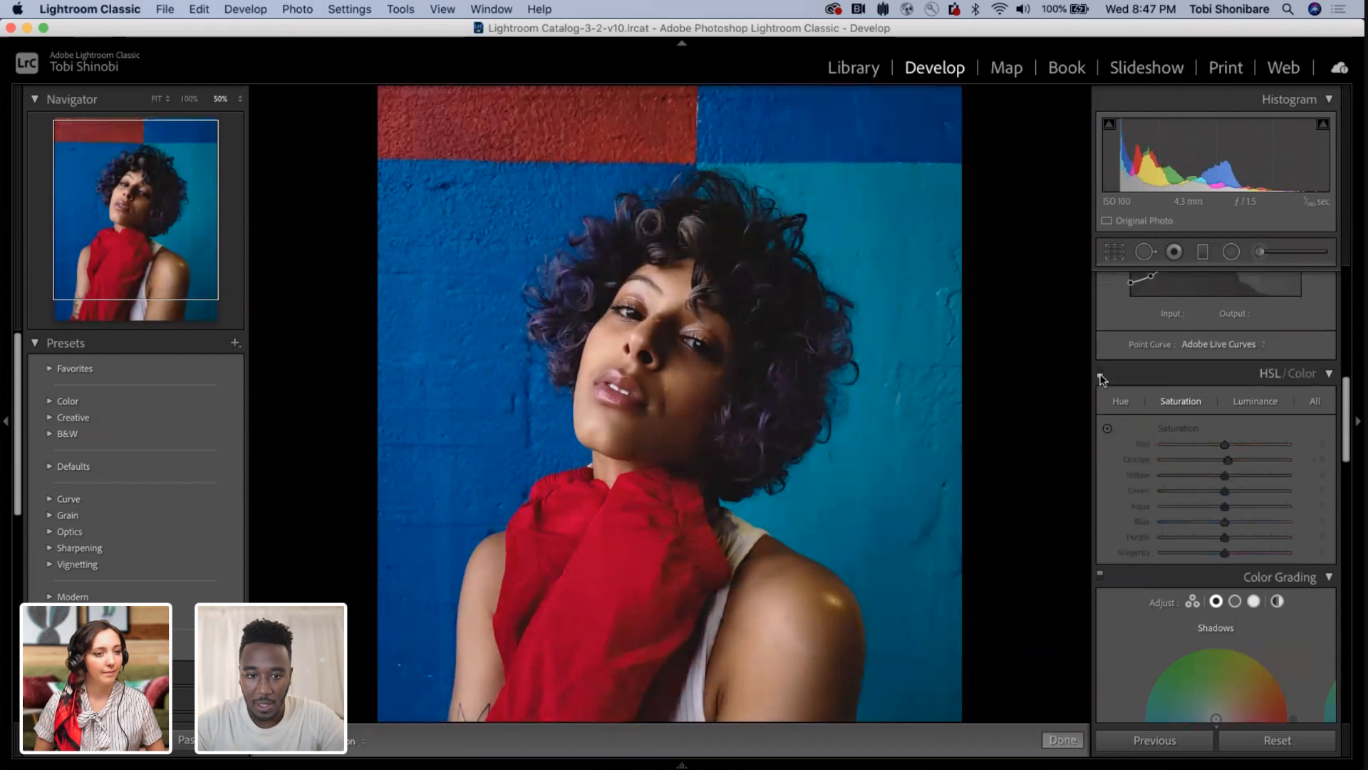
{"action": "left_click", "coordinate": [1102, 374]}
{"action": "left_click", "coordinate": [1101, 373]}
{"action": "left_click", "coordinate": [1101, 375]}
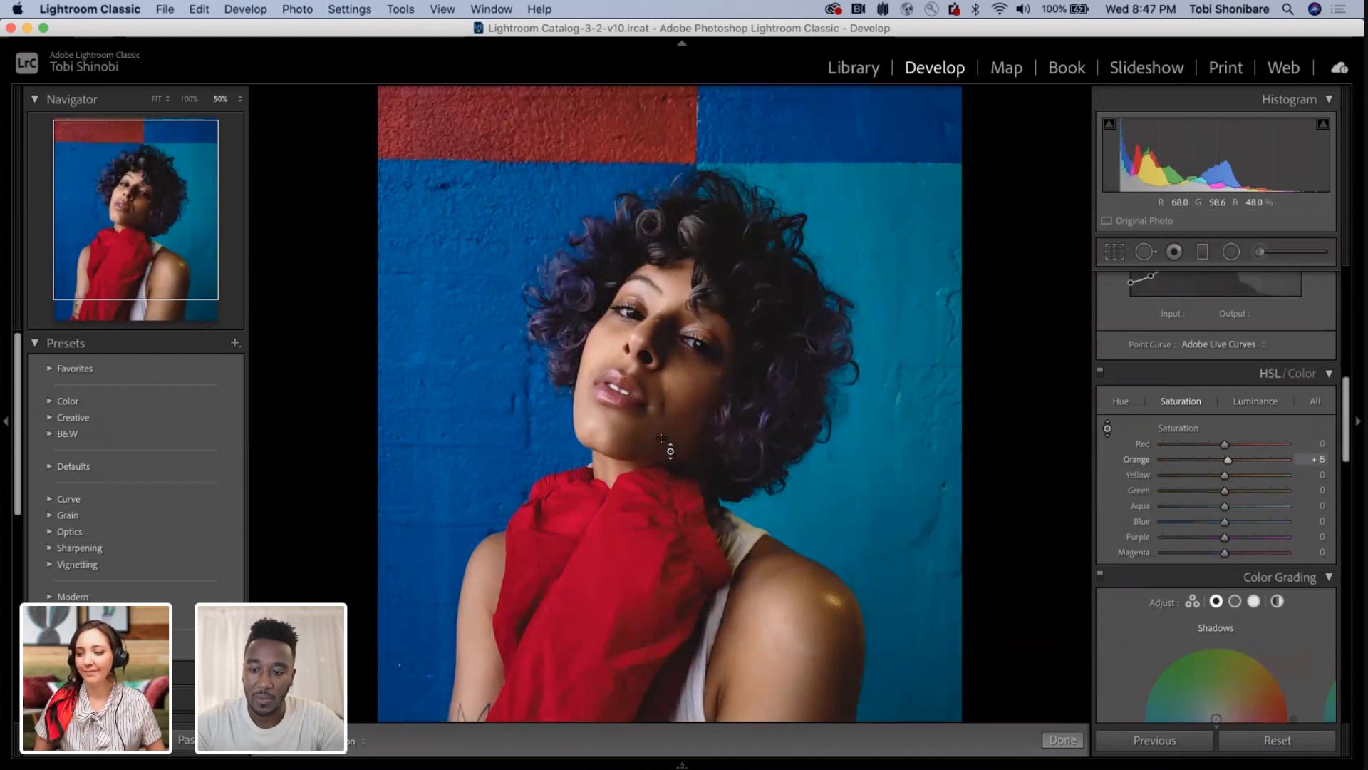
{"action": "left_click", "coordinate": [1259, 402]}
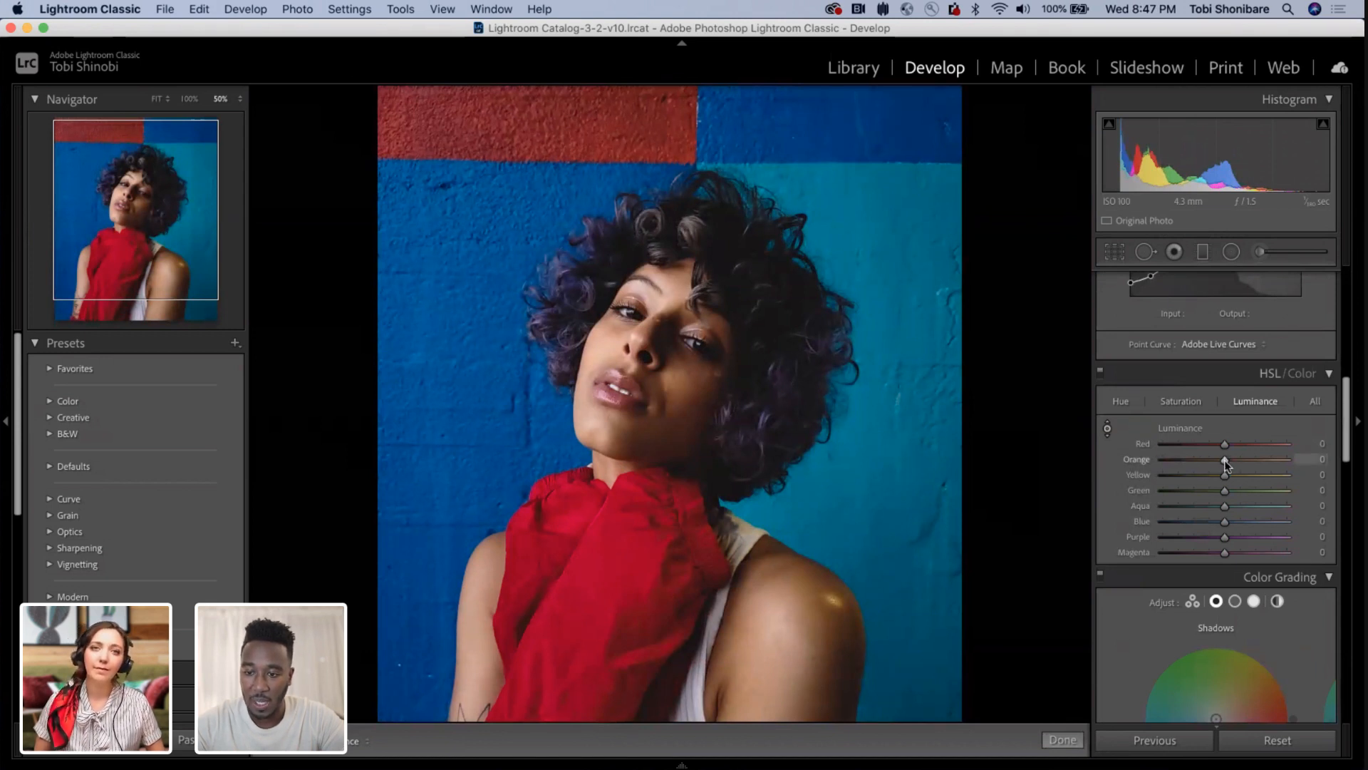
{"action": "left_click_drag", "start_coordinate": [1226, 462], "coordinate": [1223, 461]}
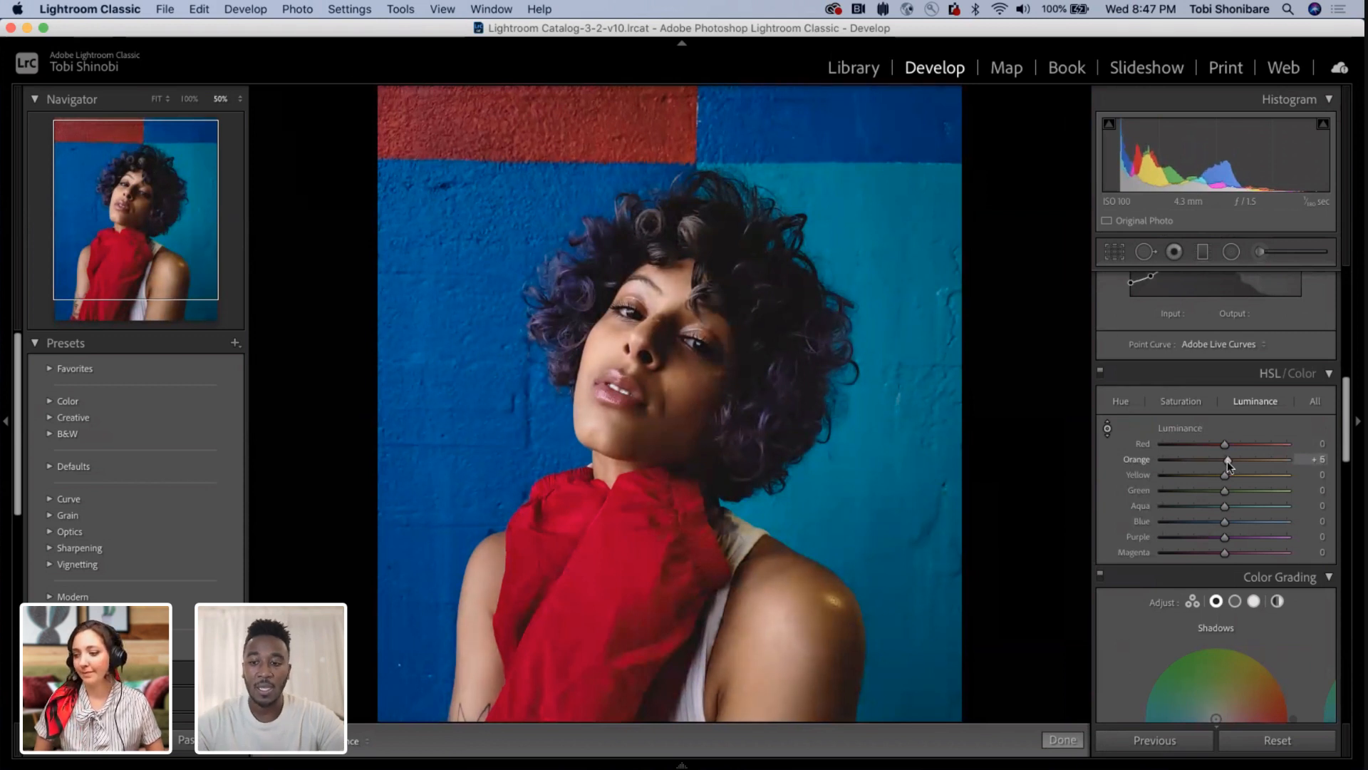
Tint the shadows blue in Color Grading with hue 233 and saturation 13, comparing the portrait with the grading off and on.
{"action": "scroll", "coordinate": [1227, 460], "scroll_direction": "down", "scroll_amount": 5}
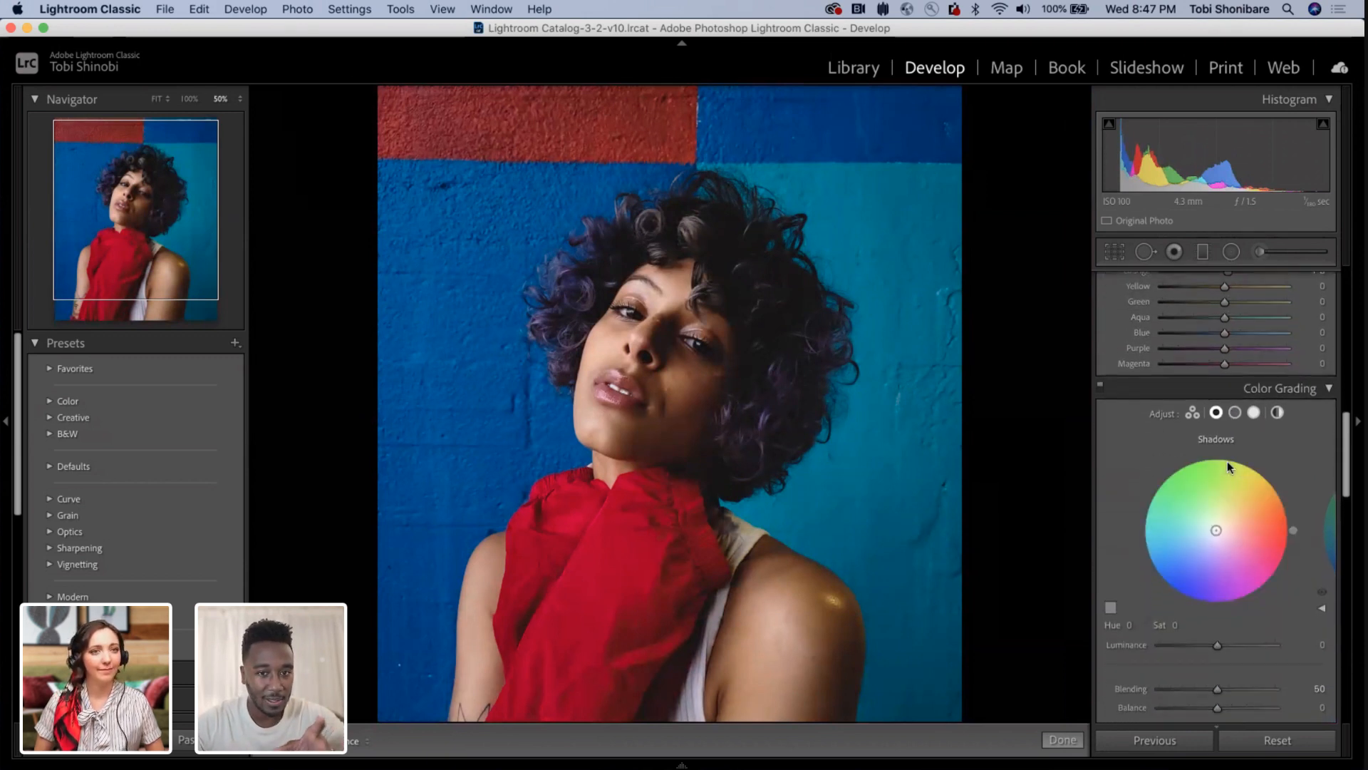
{"action": "scroll", "coordinate": [1228, 461], "scroll_direction": "down", "scroll_amount": 2}
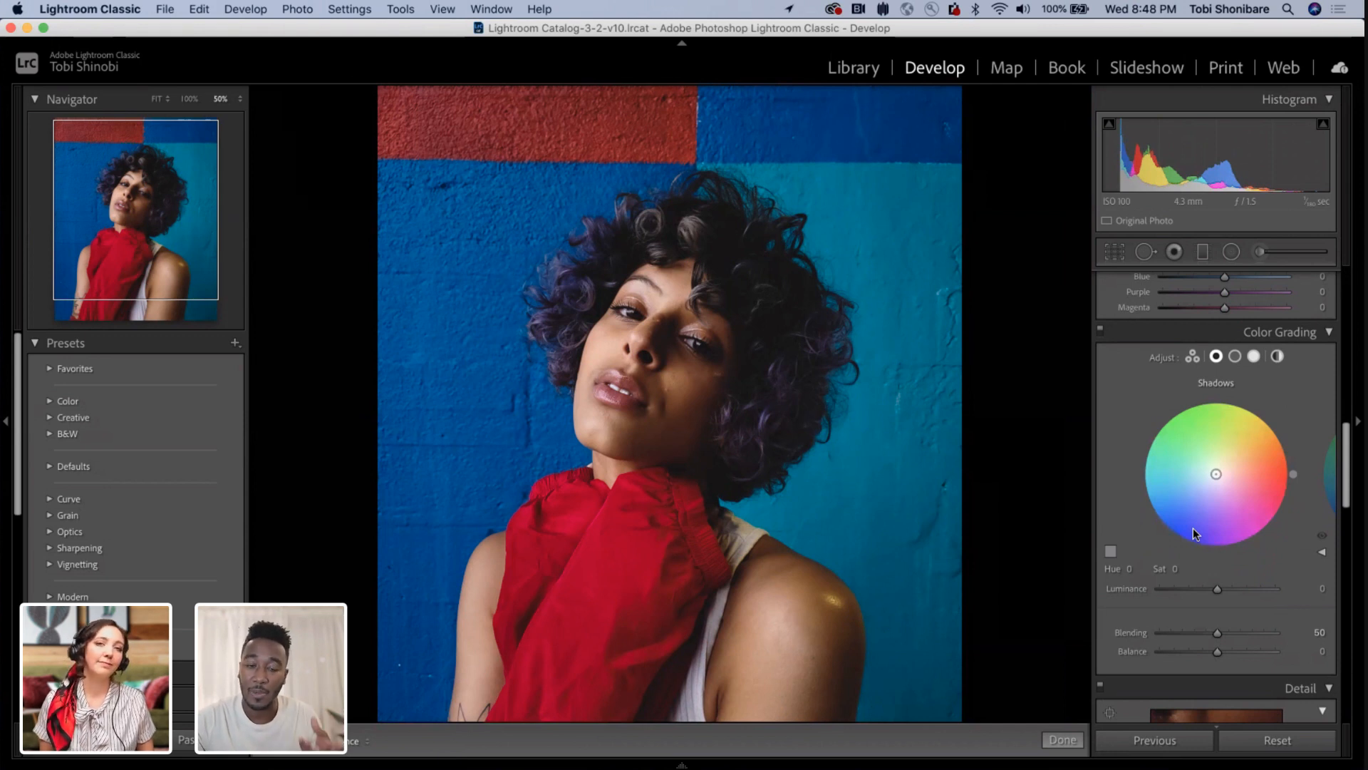
{"action": "left_click", "coordinate": [1193, 356]}
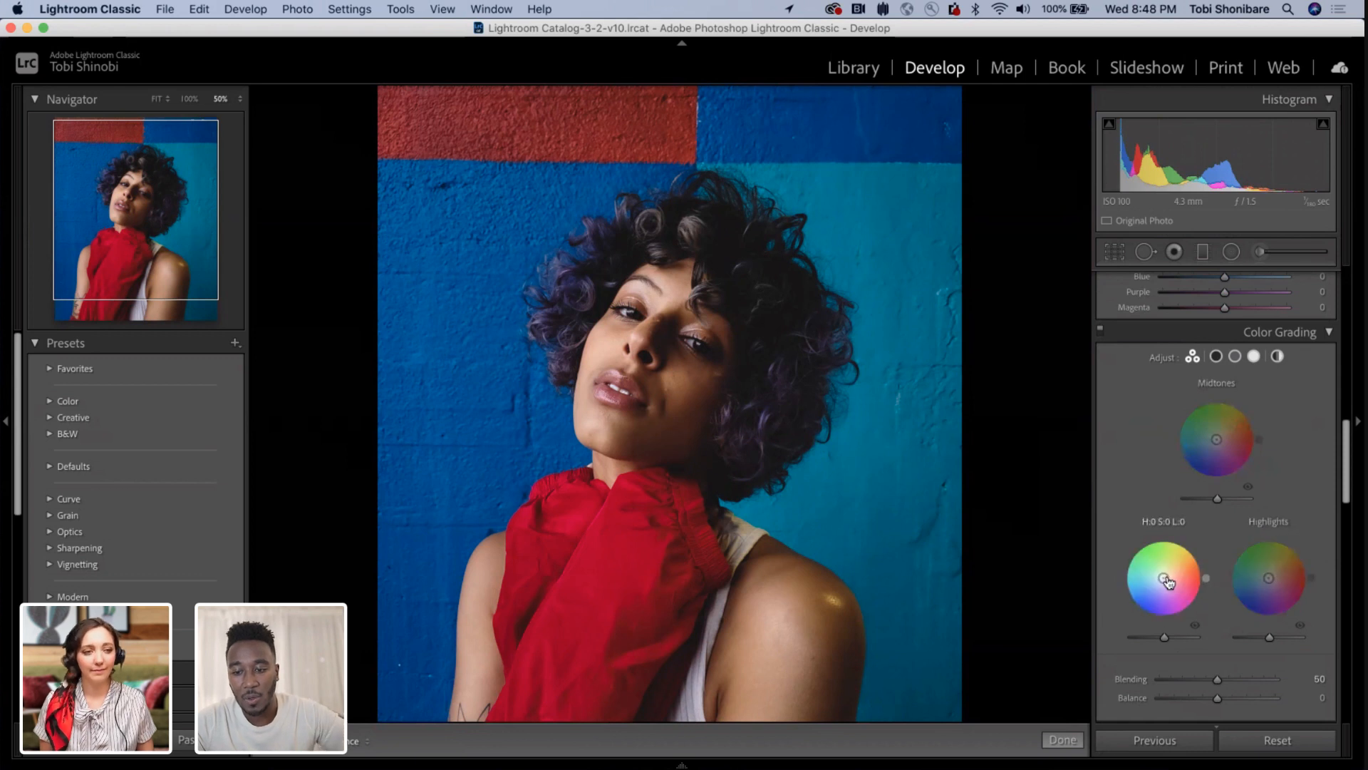
{"action": "left_click_drag", "start_coordinate": [1166, 581], "coordinate": [1159, 582]}
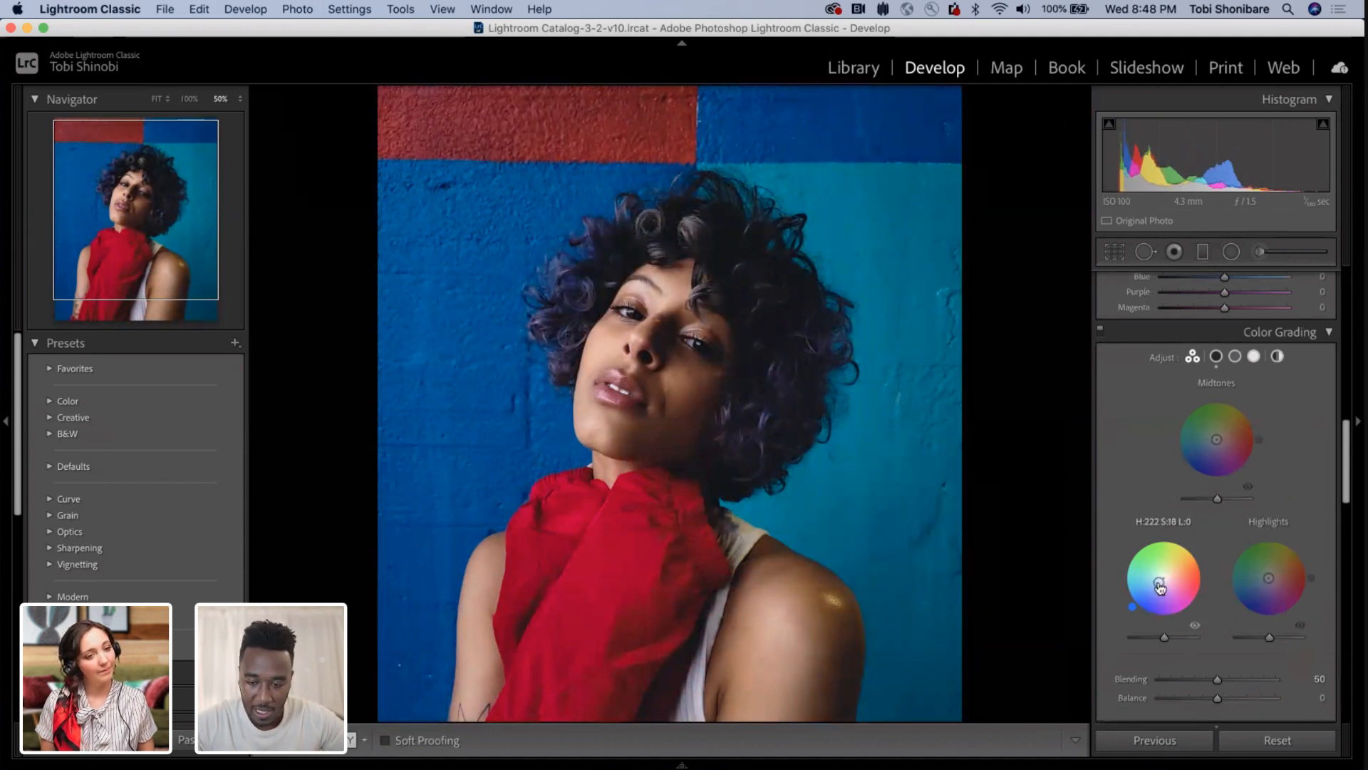
{"action": "mouse_move", "coordinate": [1155, 593]}
{"action": "left_mouse_down"}
{"action": "mouse_move", "coordinate": [1166, 570]}
{"action": "mouse_move", "coordinate": [1176, 592]}
{"action": "left_mouse_up"}
{"action": "left_click", "coordinate": [1157, 593]}
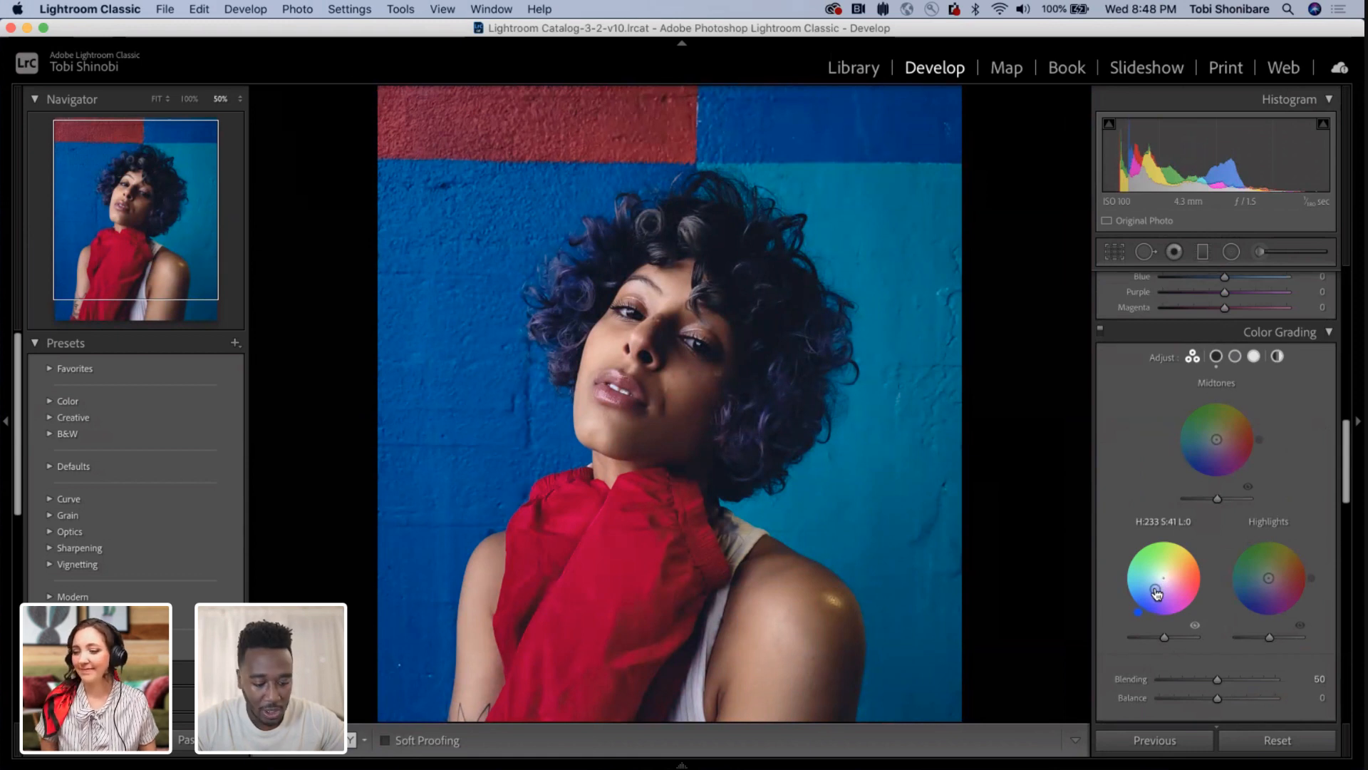
{"action": "left_click_drag", "start_coordinate": [1157, 593], "coordinate": [1160, 591]}
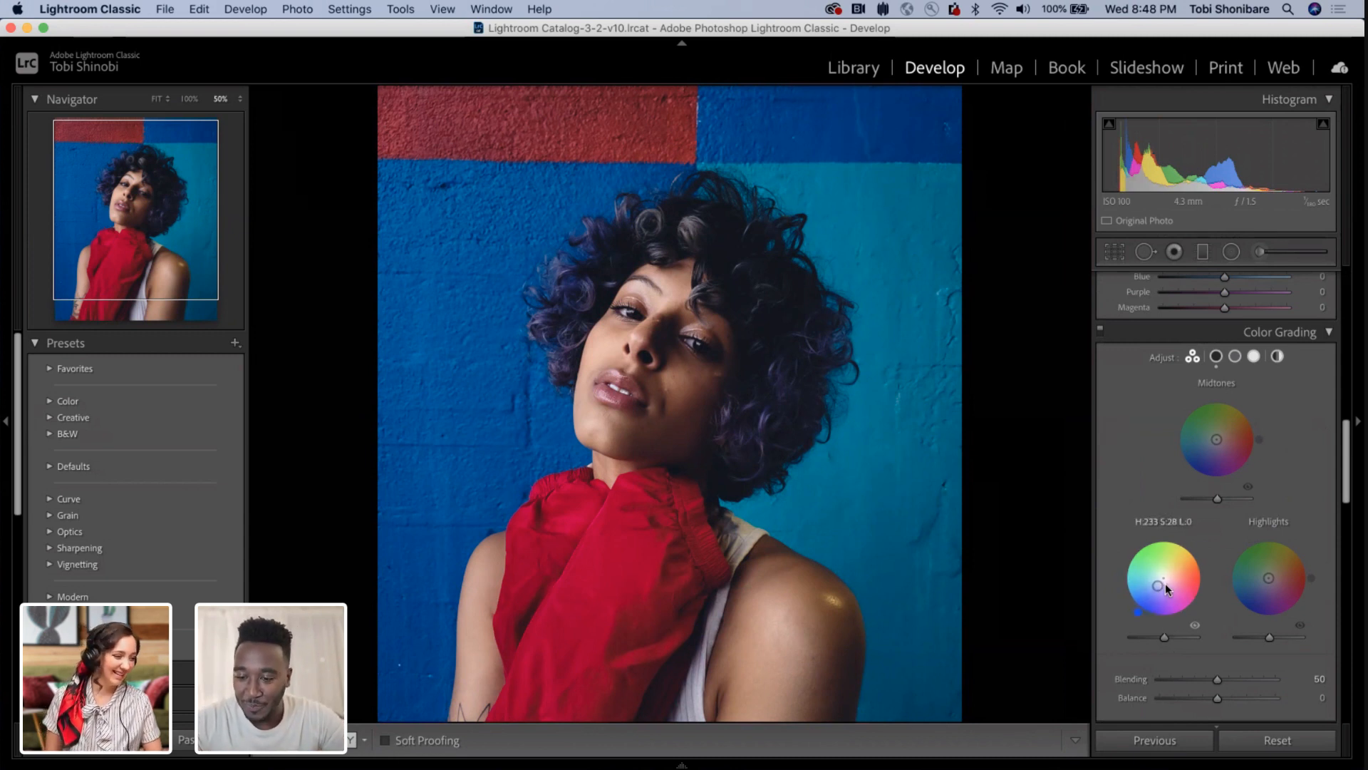
{"action": "left_click_drag", "start_coordinate": [1158, 586], "coordinate": [1161, 582]}
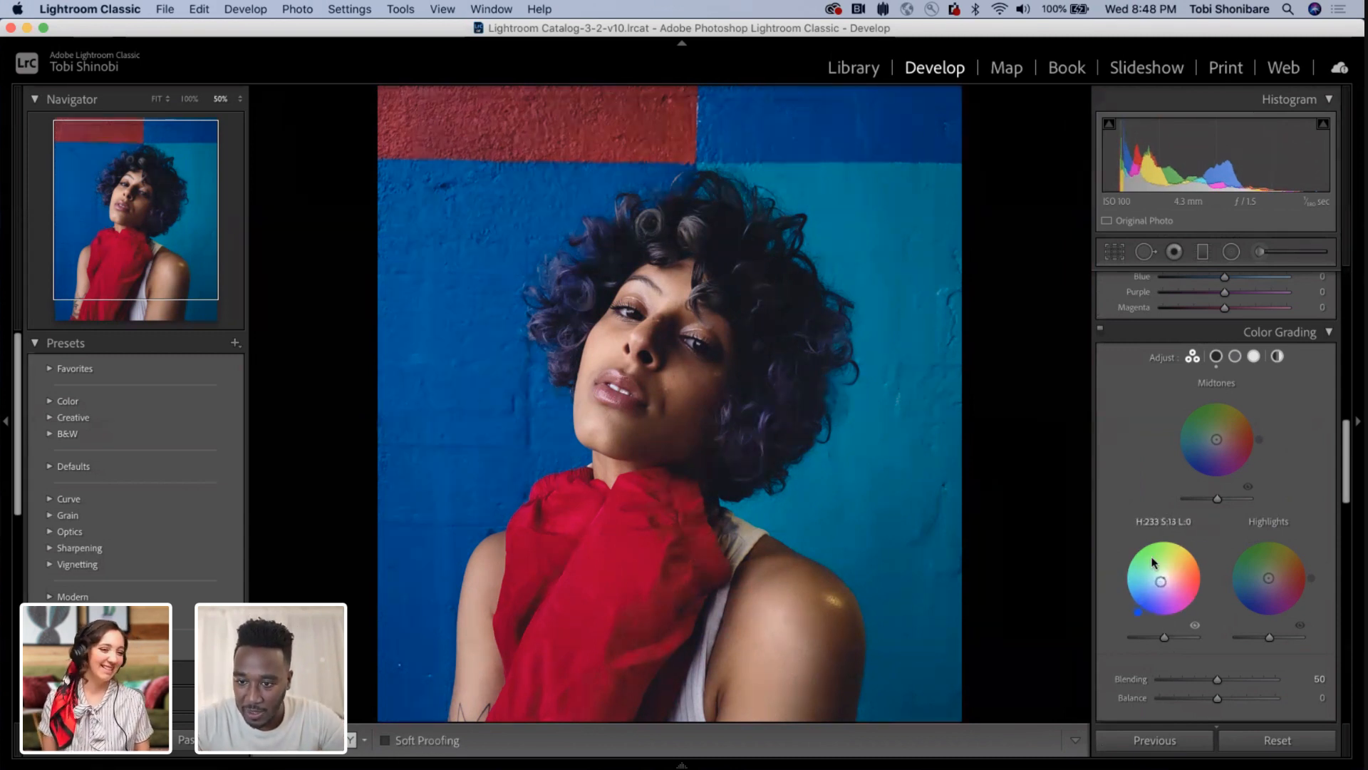
{"action": "left_click", "coordinate": [1102, 330]}
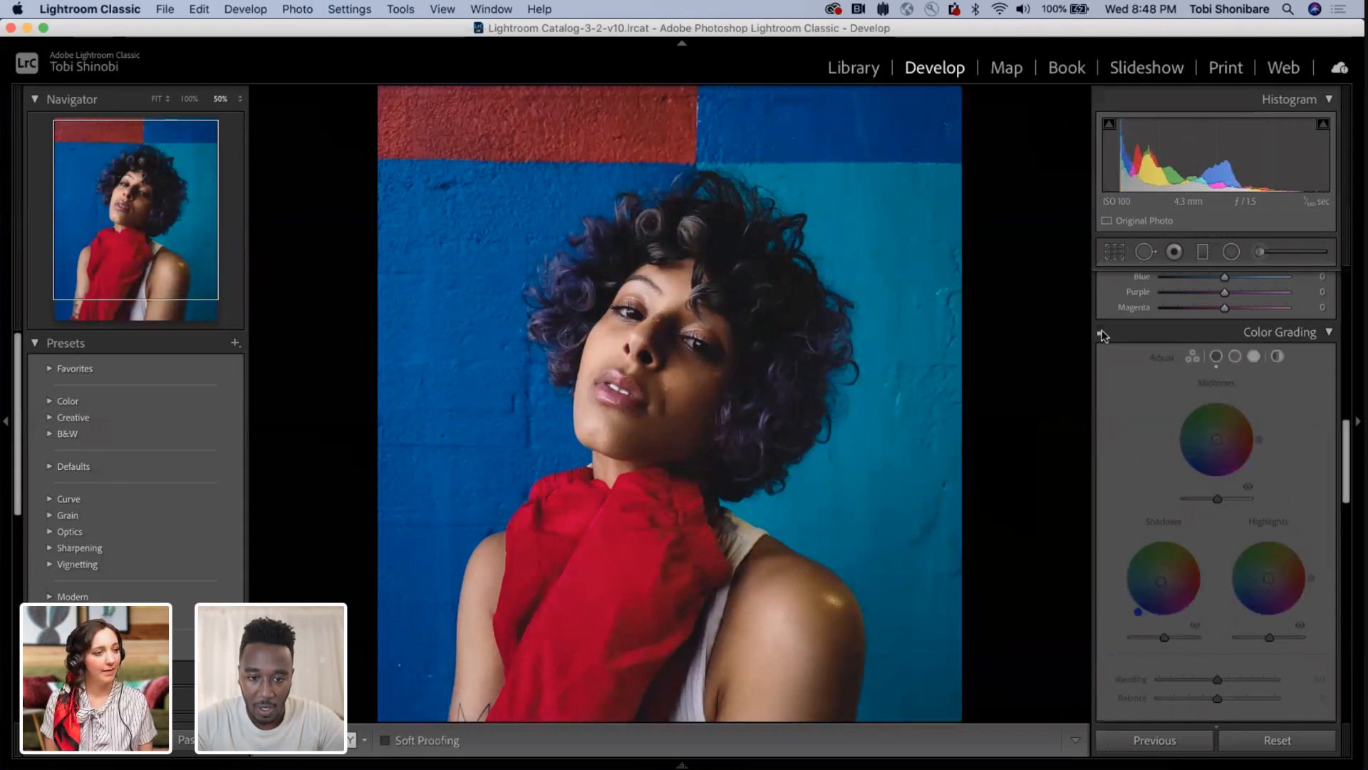
{"action": "left_click", "coordinate": [1102, 332]}
{"action": "left_click", "coordinate": [1102, 332]}
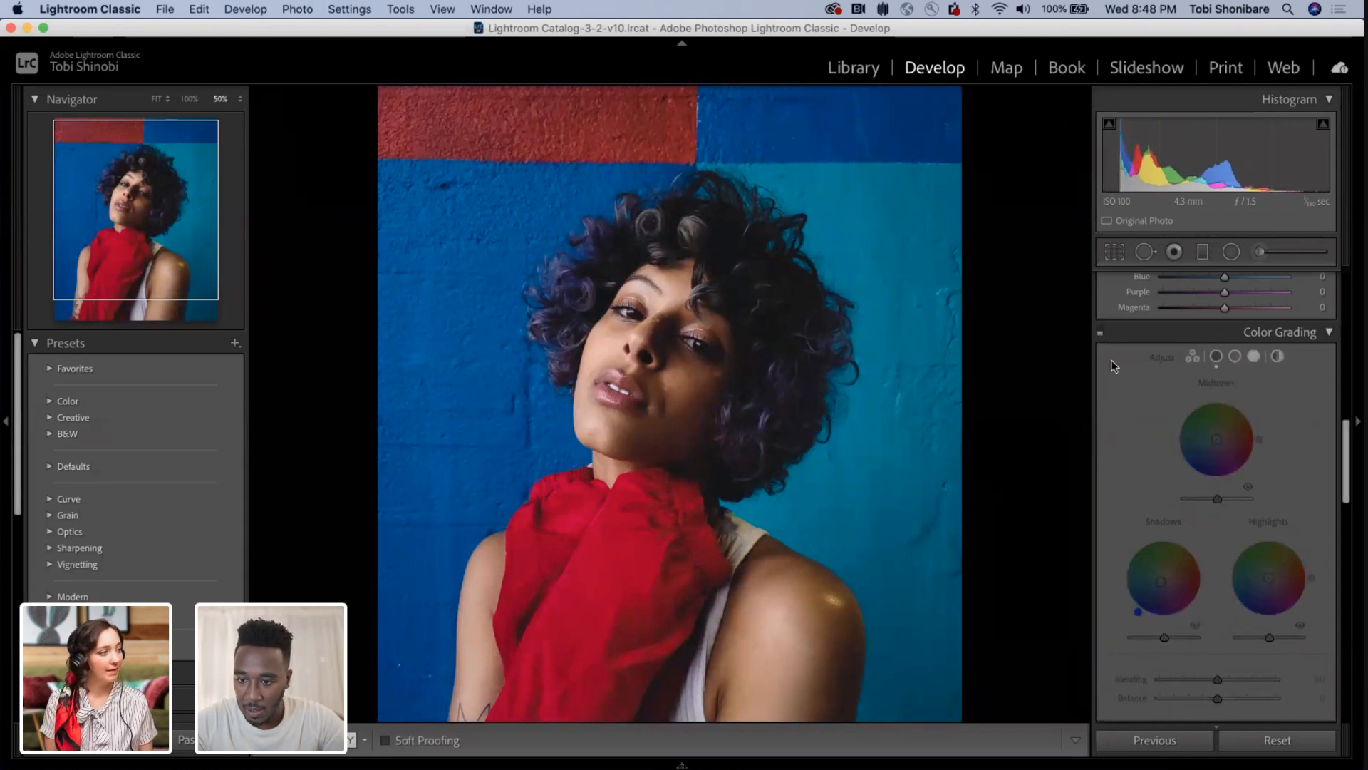
{"action": "left_click", "coordinate": [1101, 331]}
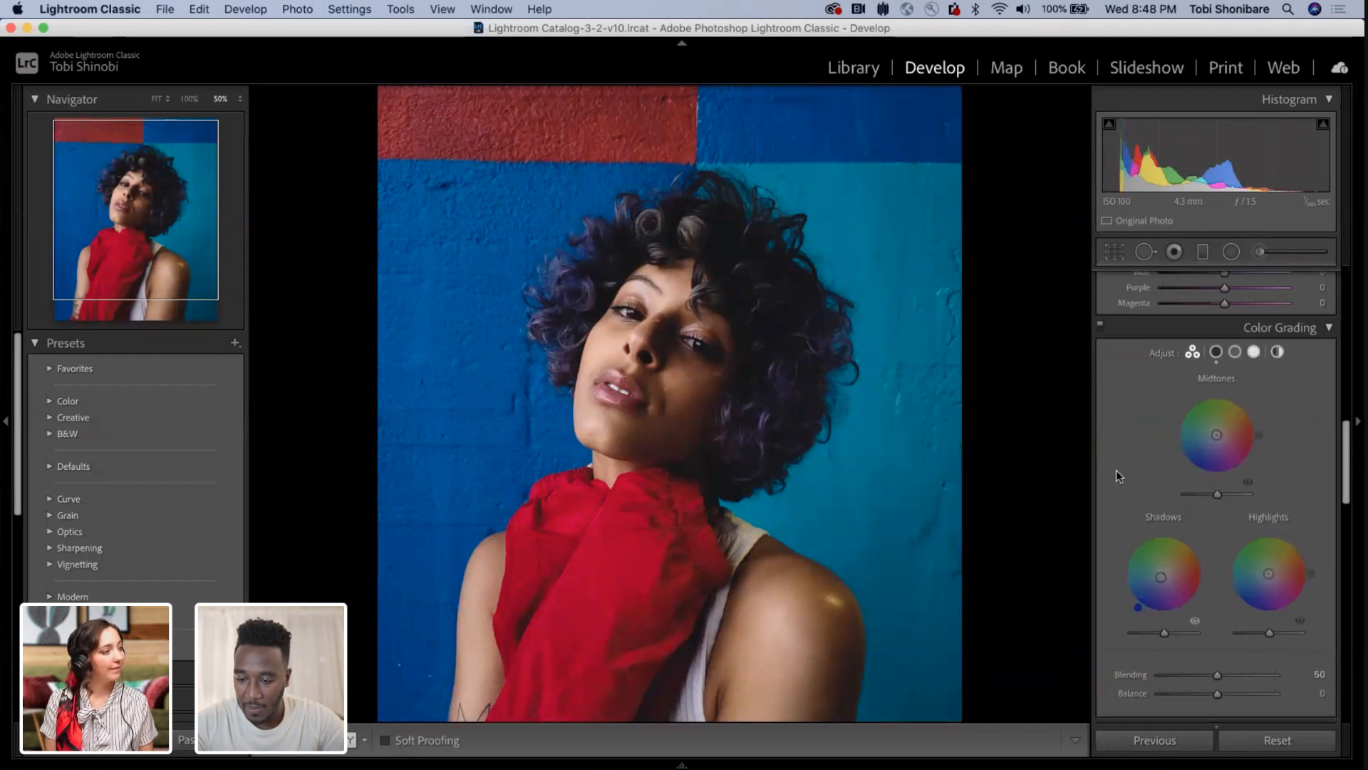
Look over the Detail and Lens Corrections settings, and reset all develop adjustments on the portrait.
{"action": "scroll", "coordinate": [1116, 472], "scroll_direction": "down", "scroll_amount": 5}
{"action": "scroll", "coordinate": [1116, 469], "scroll_direction": "down", "scroll_amount": 4}
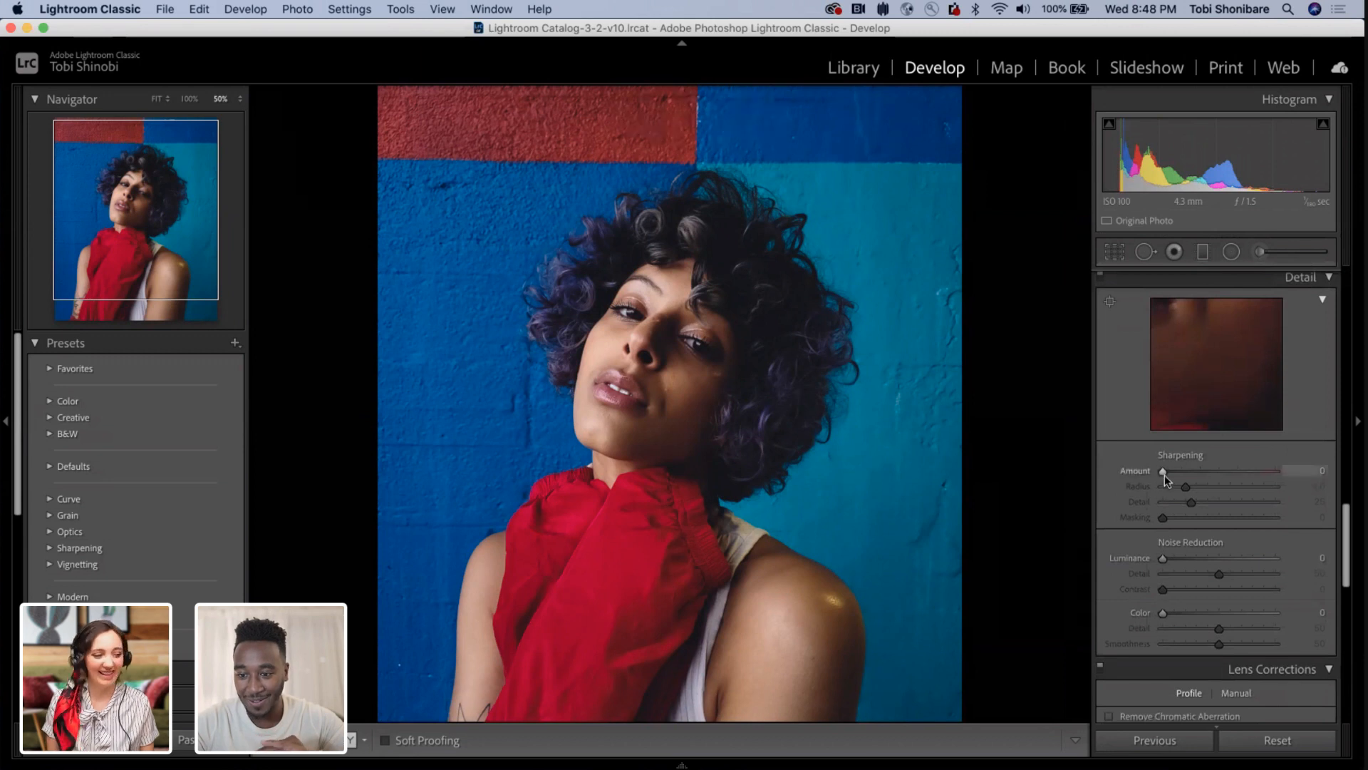
{"action": "scroll", "coordinate": [1108, 451], "scroll_direction": "down", "scroll_amount": 4}
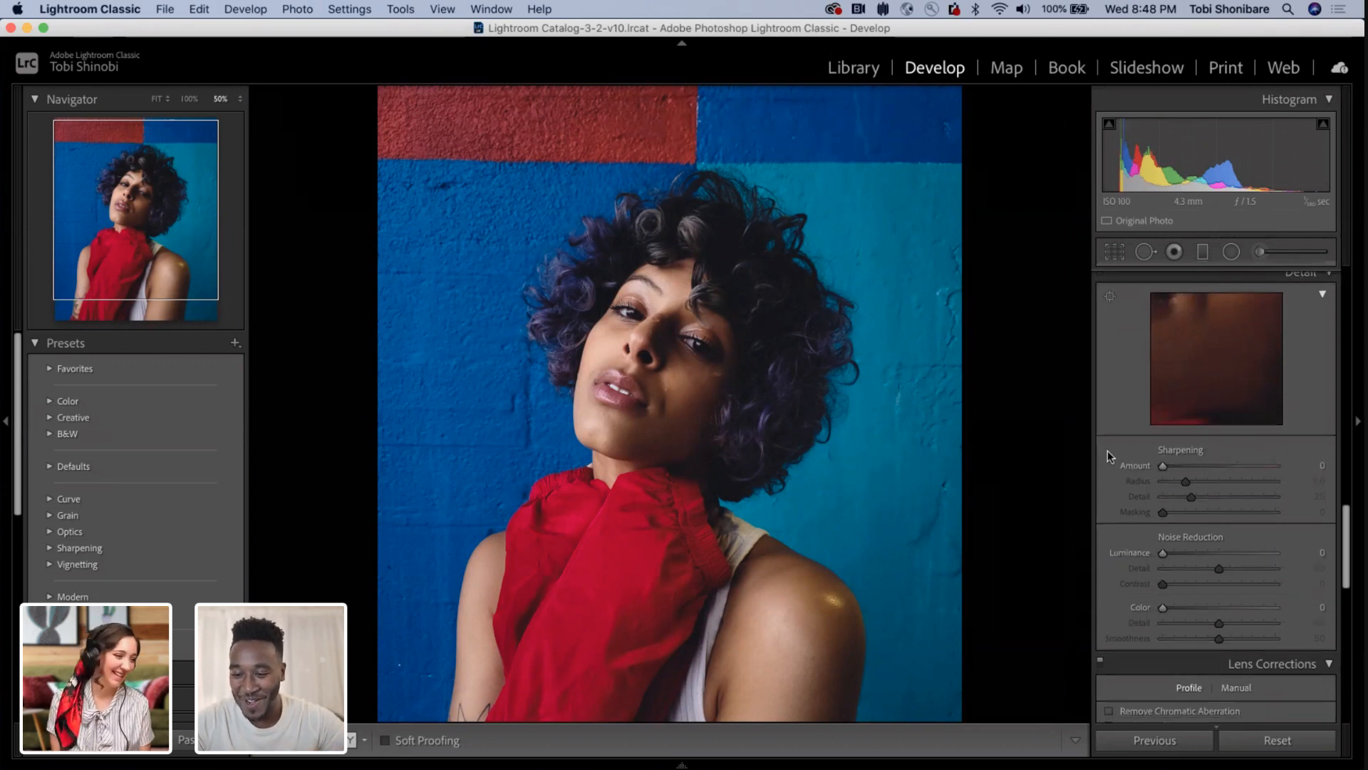
{"action": "scroll", "coordinate": [1107, 485], "scroll_direction": "down", "scroll_amount": 1}
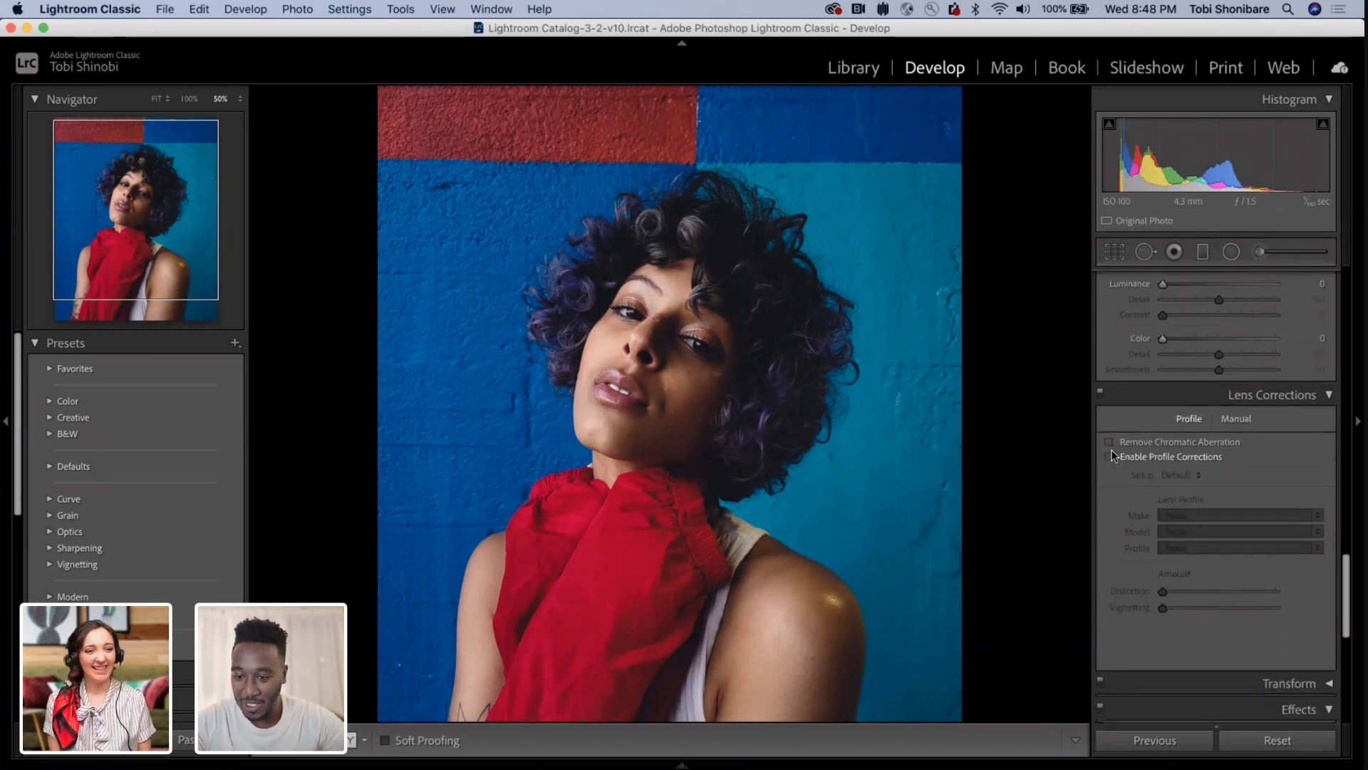
{"action": "scroll", "coordinate": [1107, 443], "scroll_direction": "down", "scroll_amount": 3}
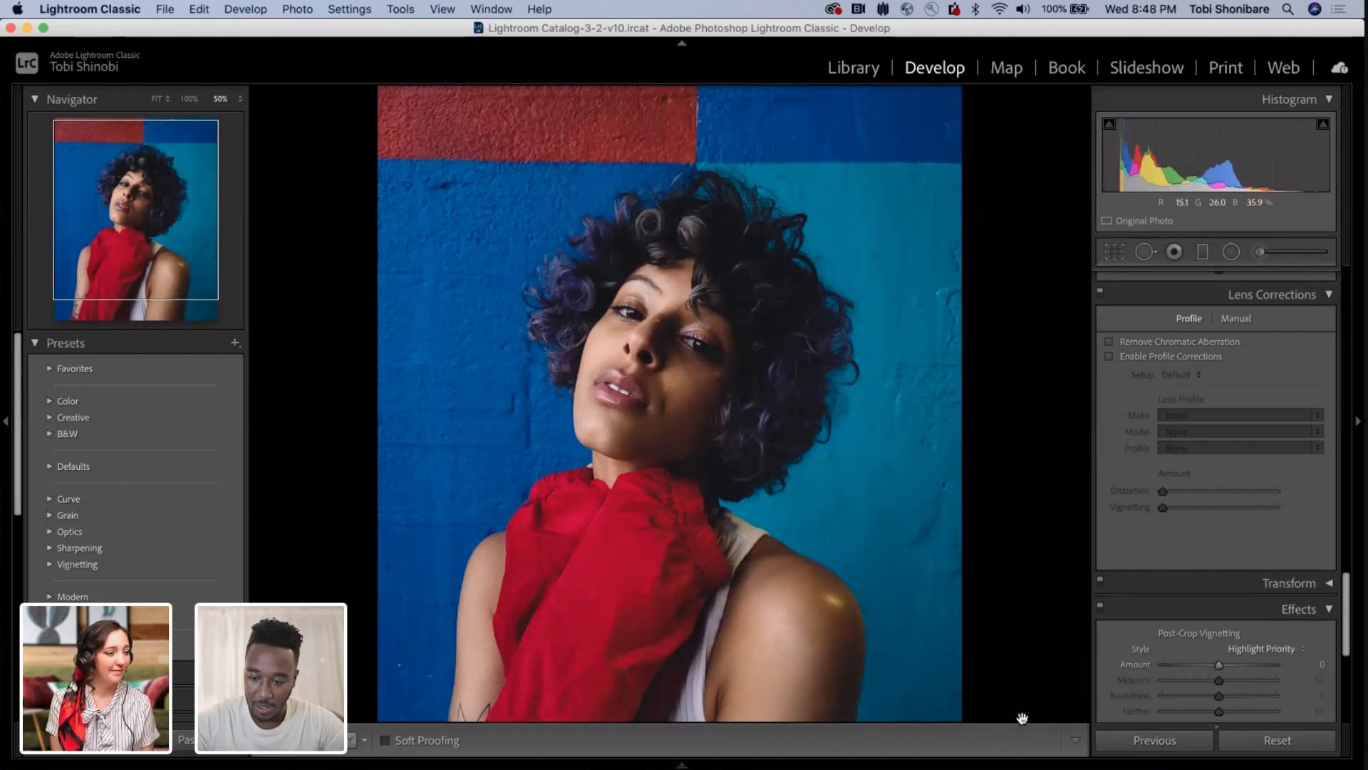
{"action": "left_click", "coordinate": [1266, 746]}
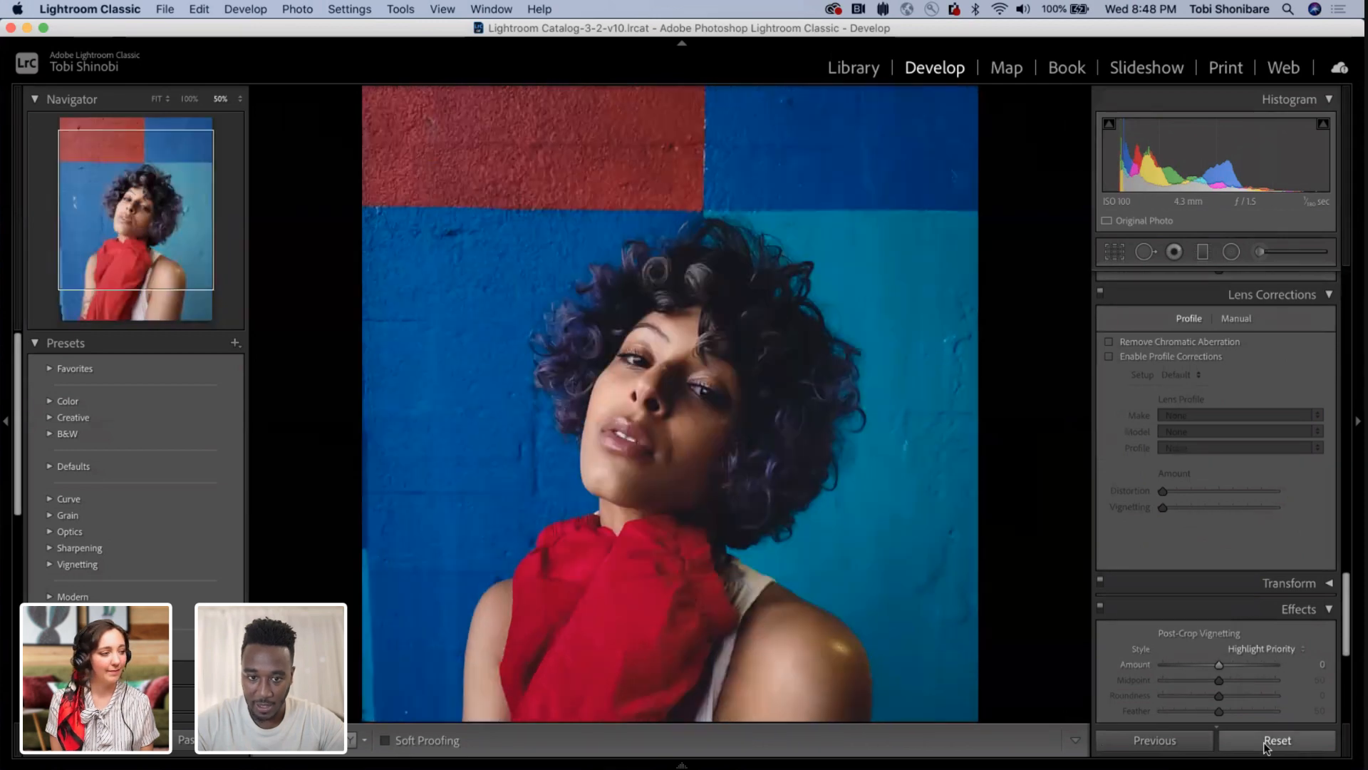
Undo the settings reset on the portrait, resetting and undoing once more to compare the unedited and edited versions.
{"action": "key", "text": "super+z"}
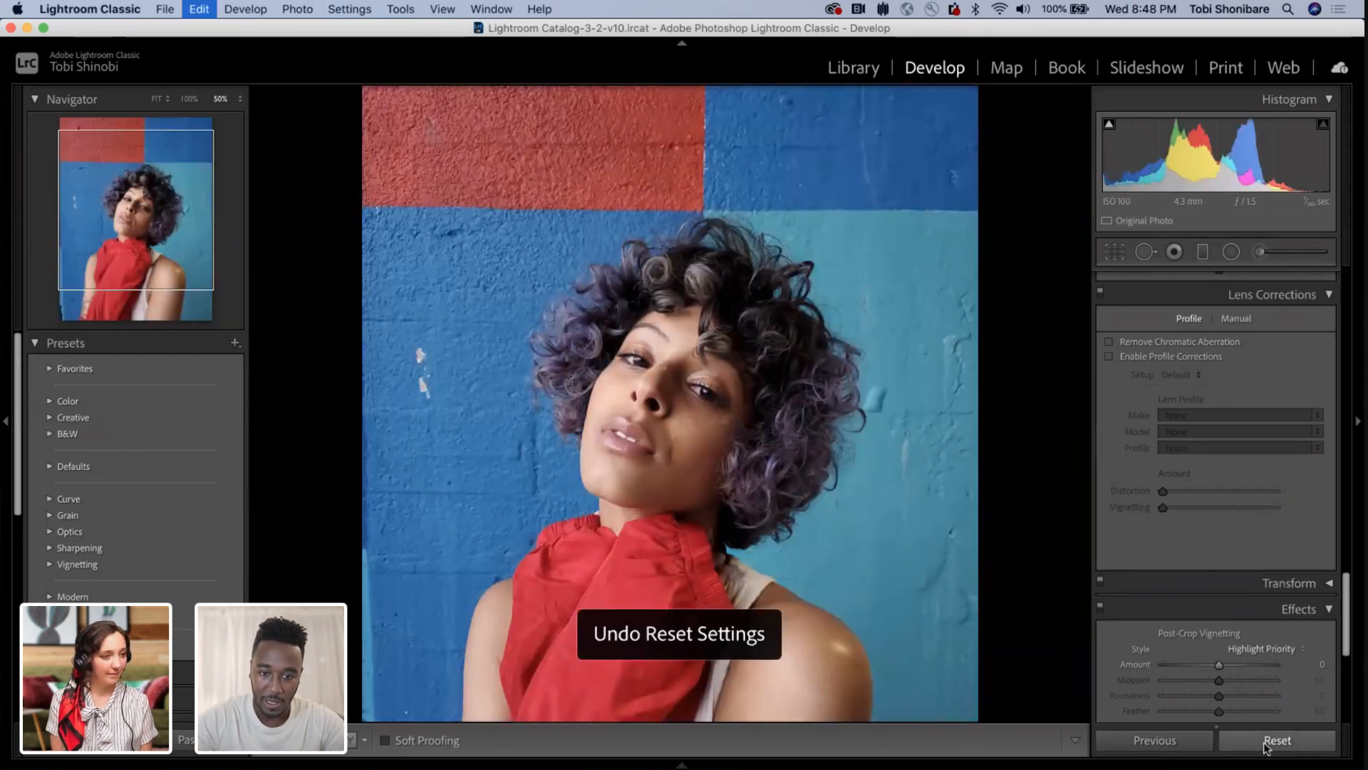
{"action": "left_click", "coordinate": [1266, 746]}
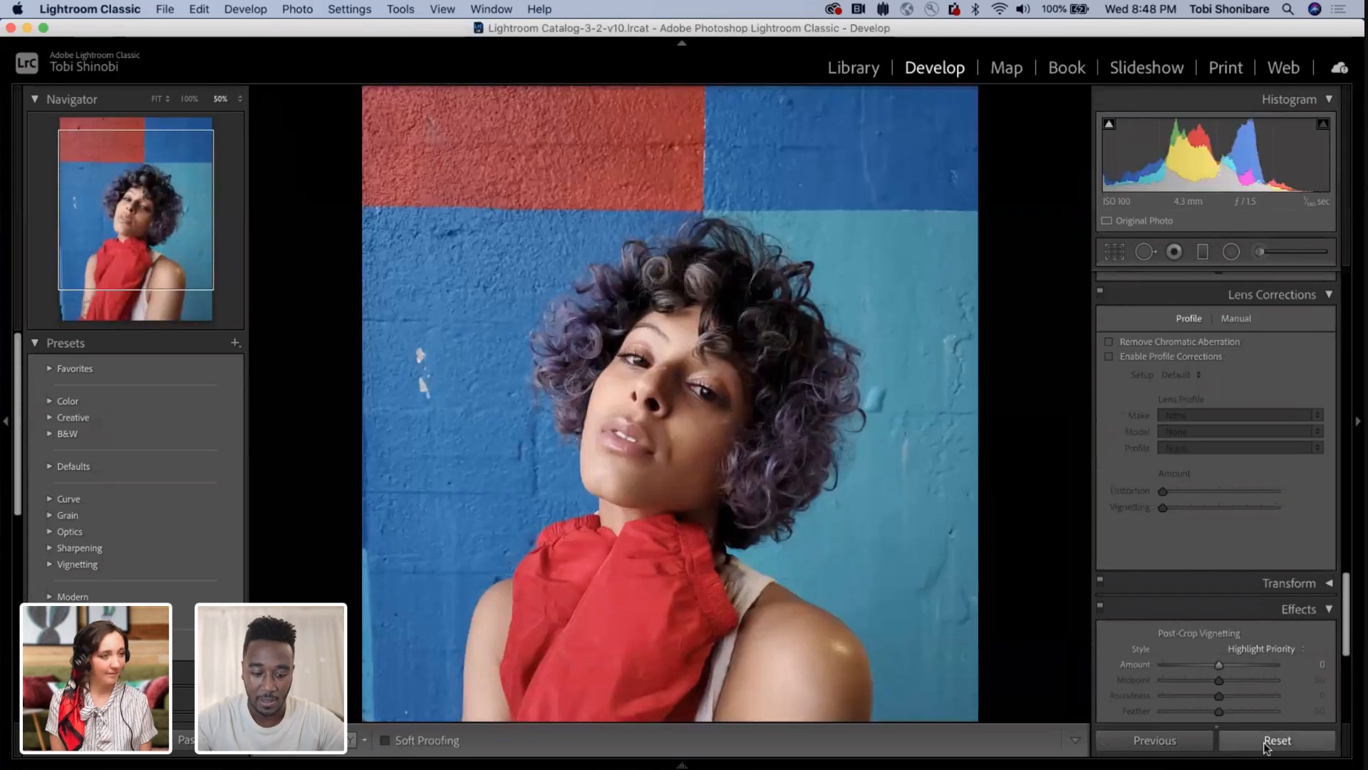
{"action": "key", "text": "super+z"}
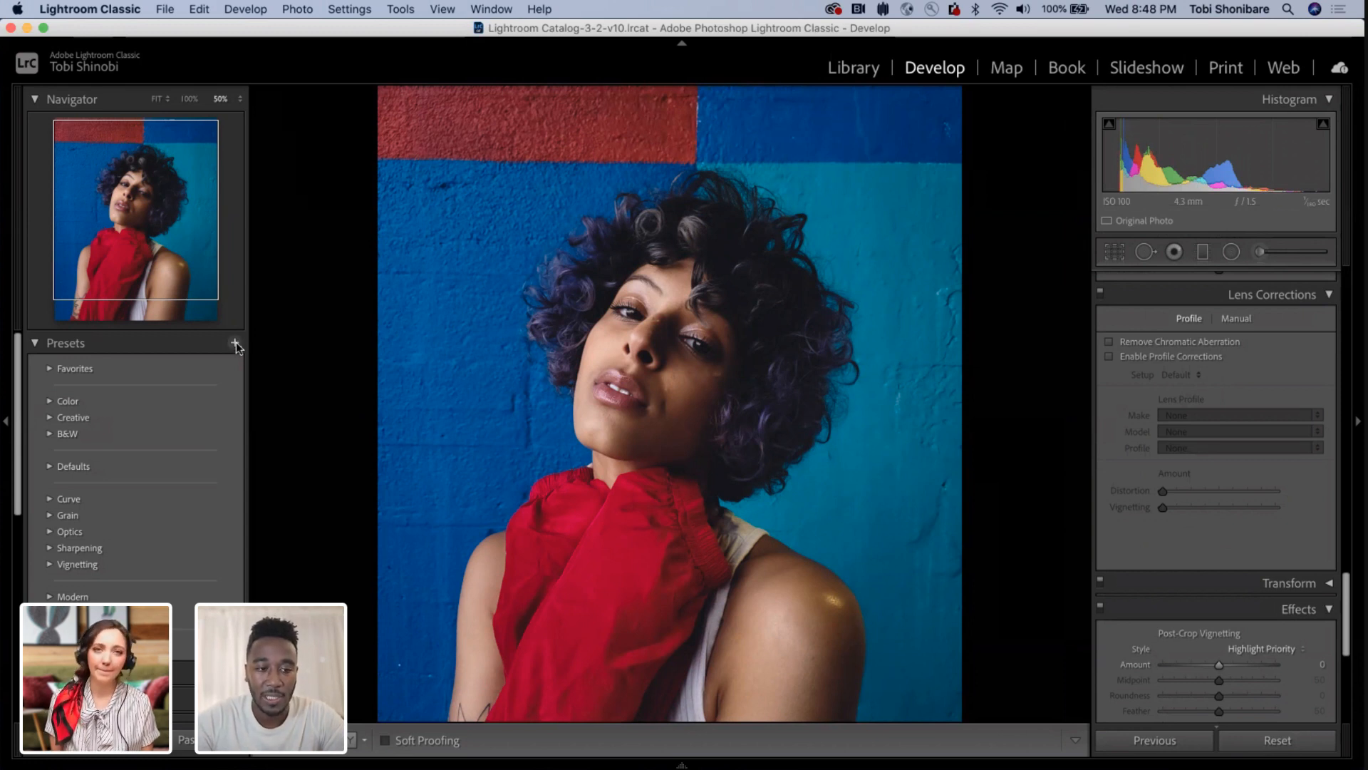
Create a develop preset named "Kakashi's revenge" in the User Presets group from the portrait's current settings.
{"action": "left_click", "coordinate": [235, 345]}
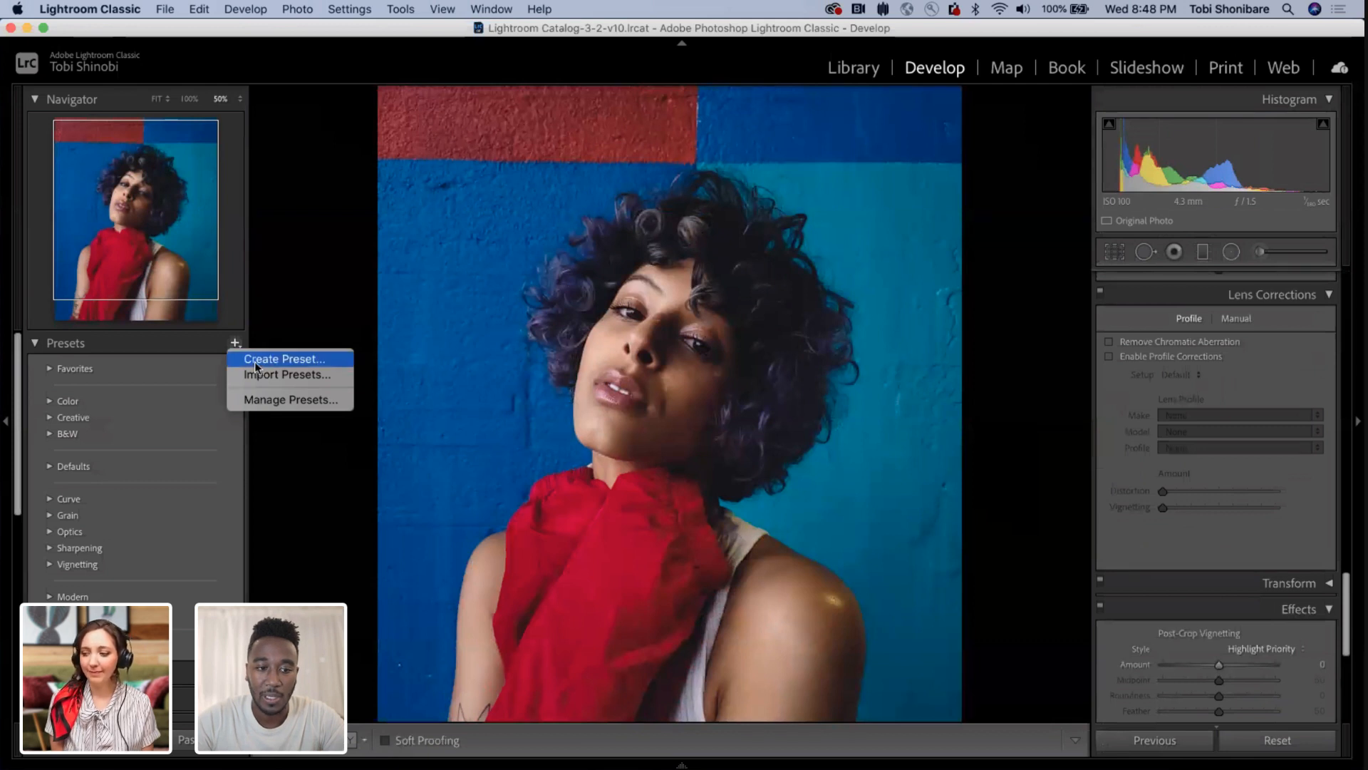
{"action": "left_click", "coordinate": [255, 360]}
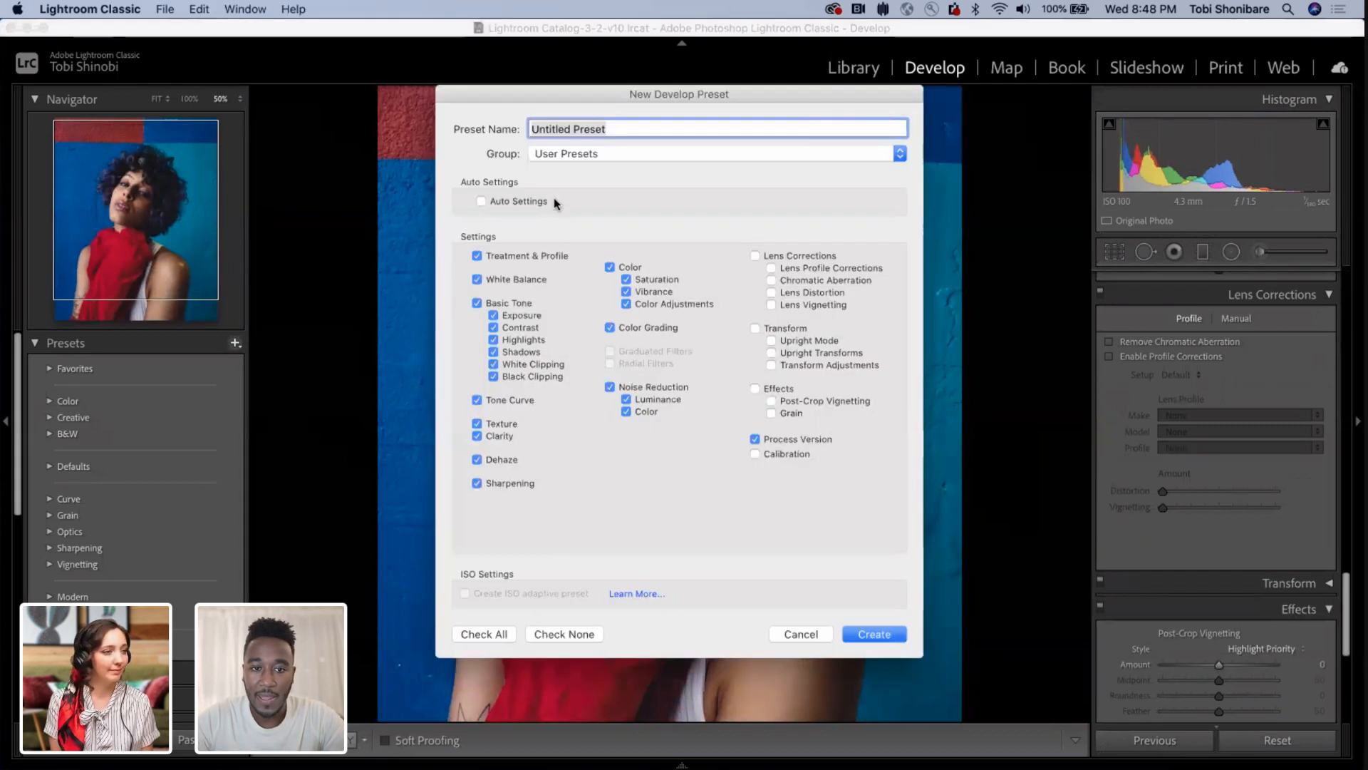
{"action": "left_click", "coordinate": [561, 132]}
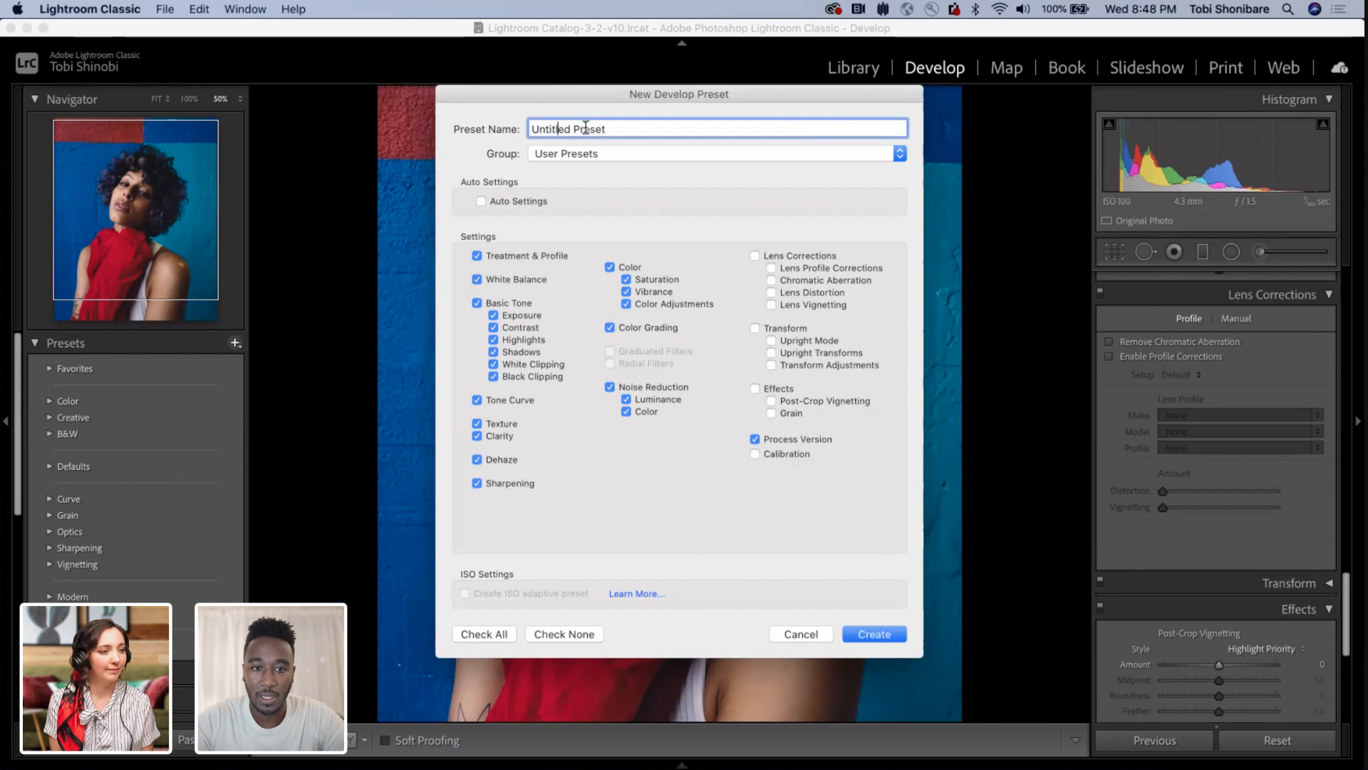
{"action": "key", "text": "super+a"}
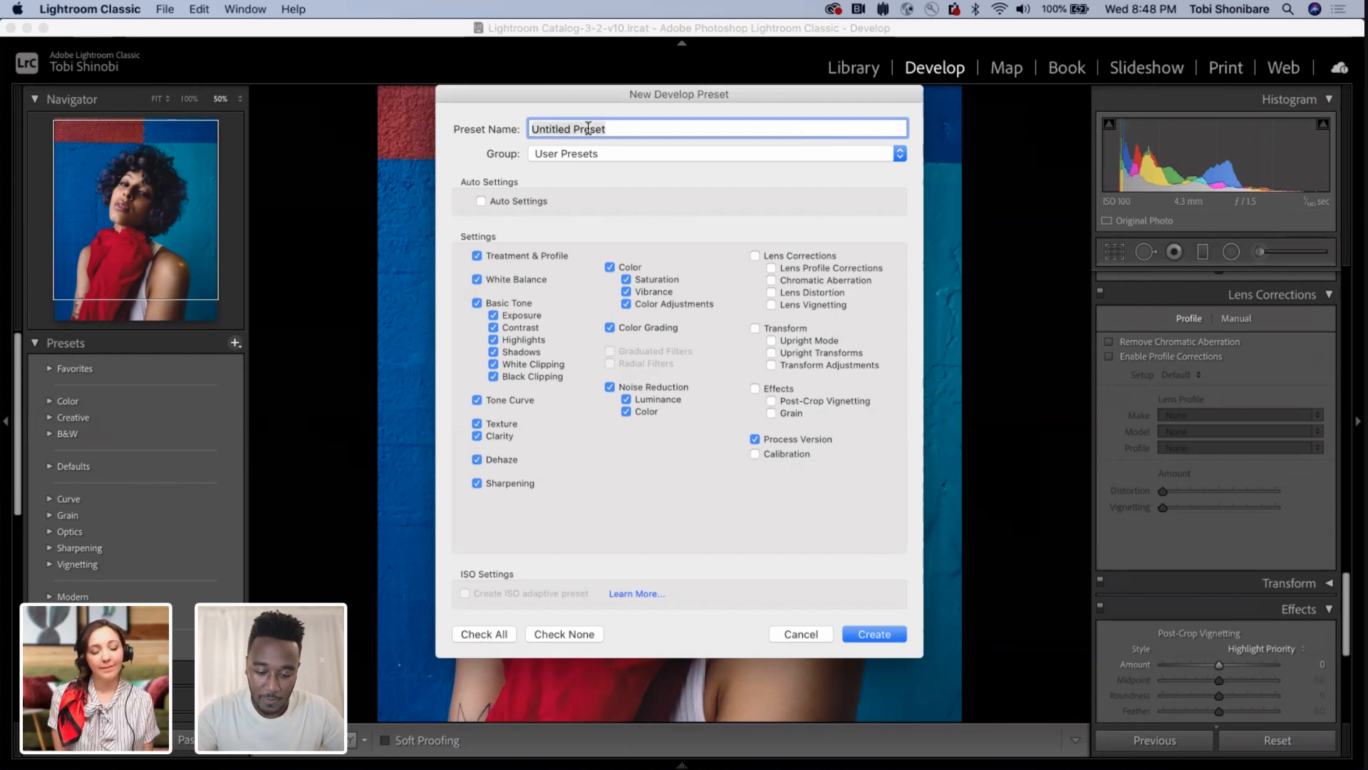
{"action": "type", "text": "K"}
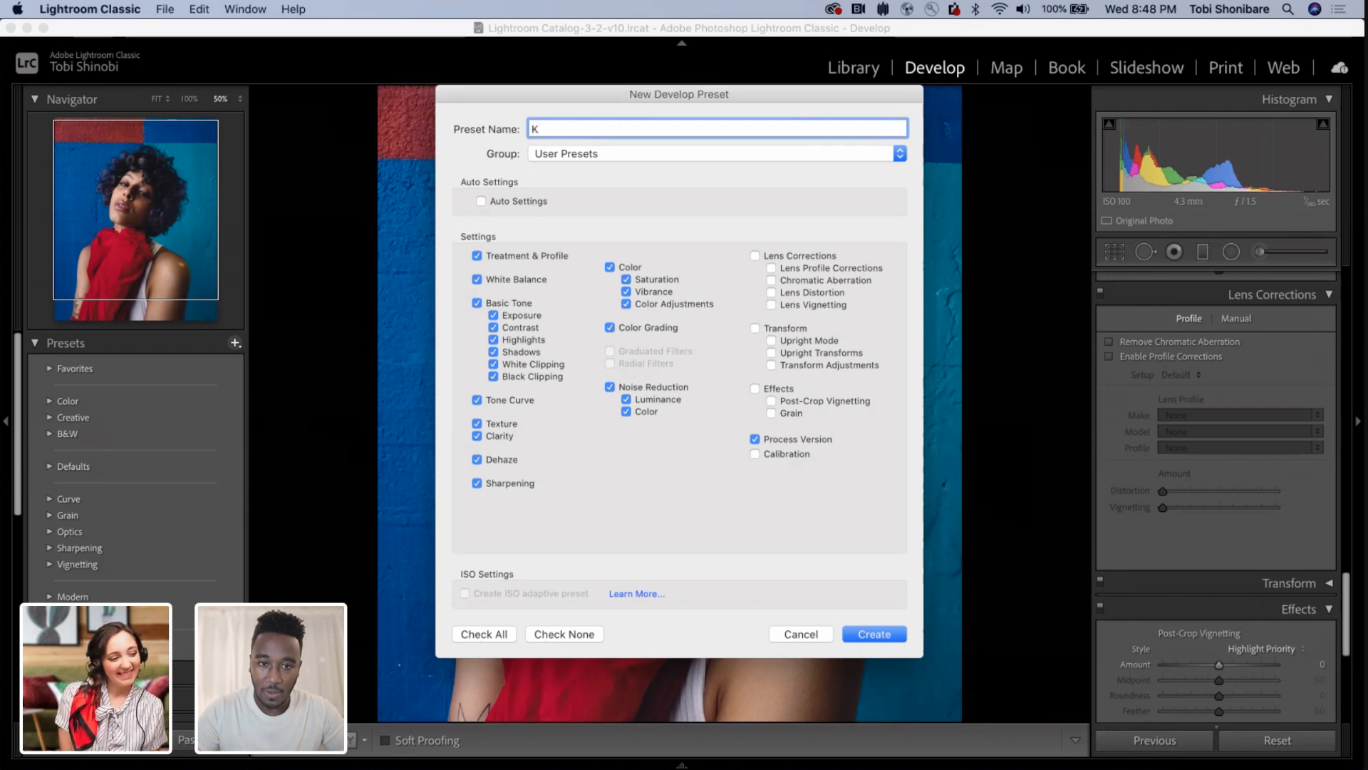
{"action": "type", "text": "akas"}
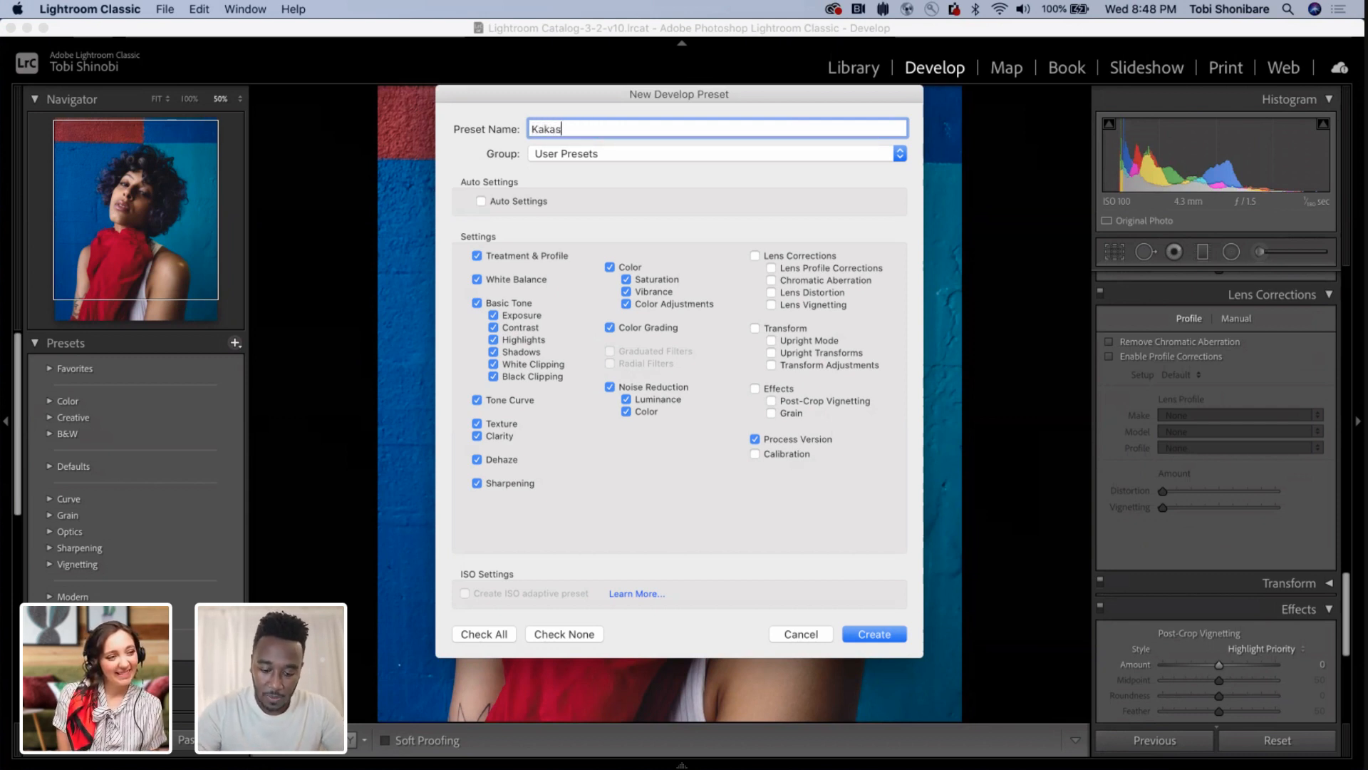
{"action": "type", "text": "hi's "}
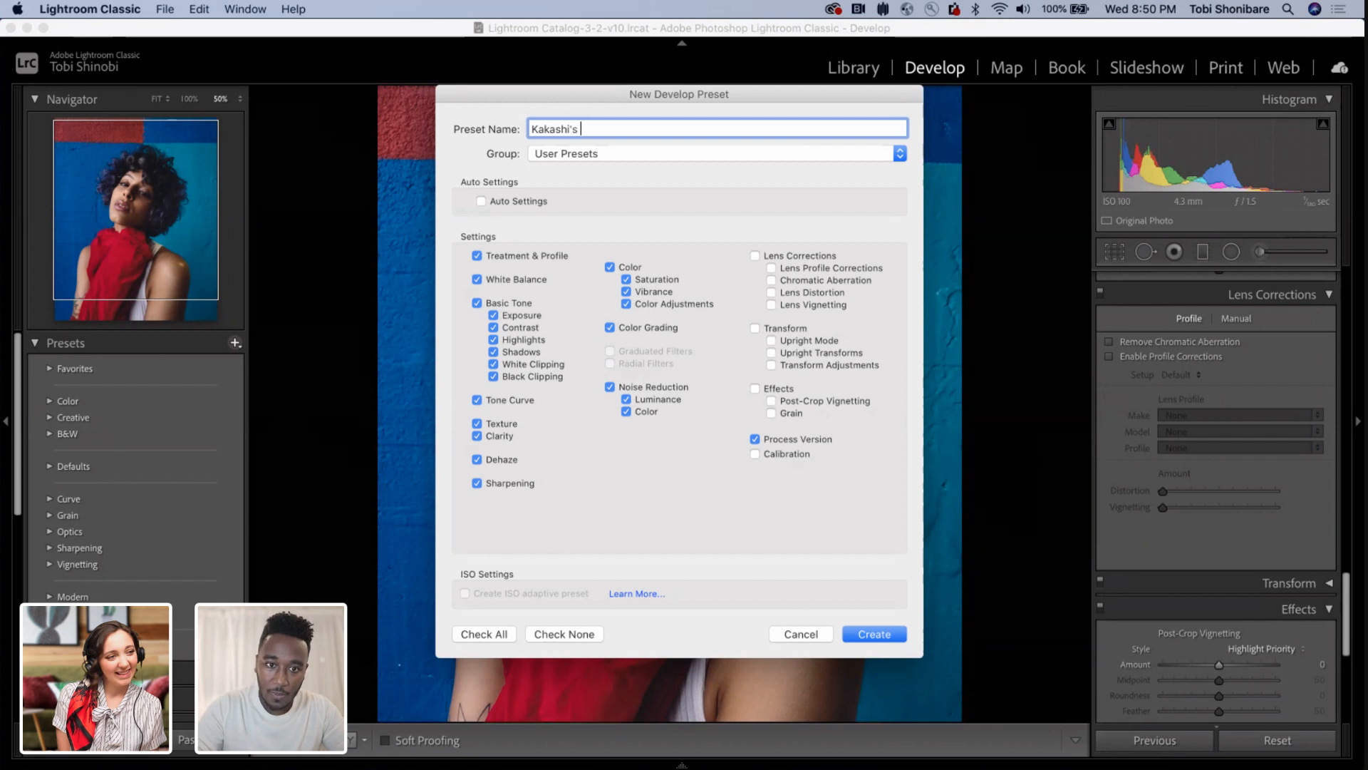
{"action": "type", "text": "revenge"}
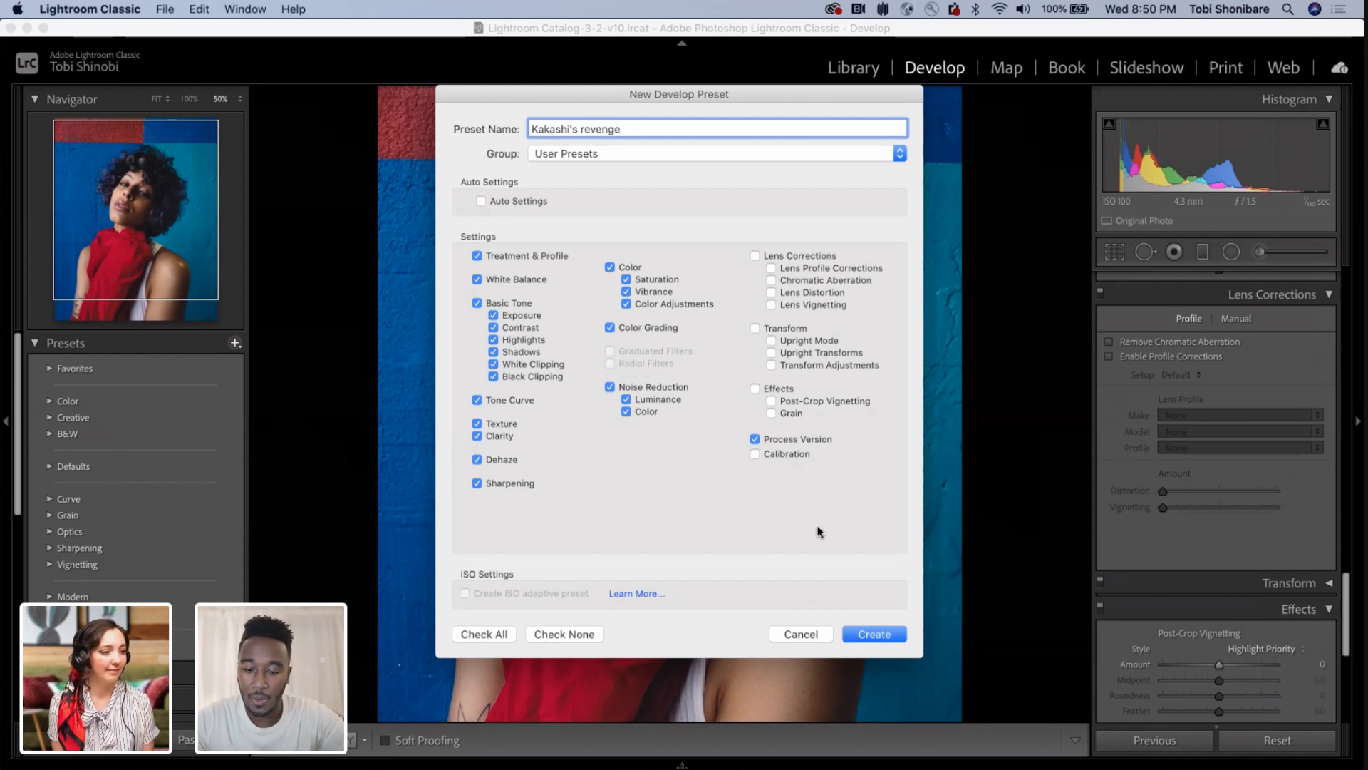
{"action": "left_click", "coordinate": [866, 631]}
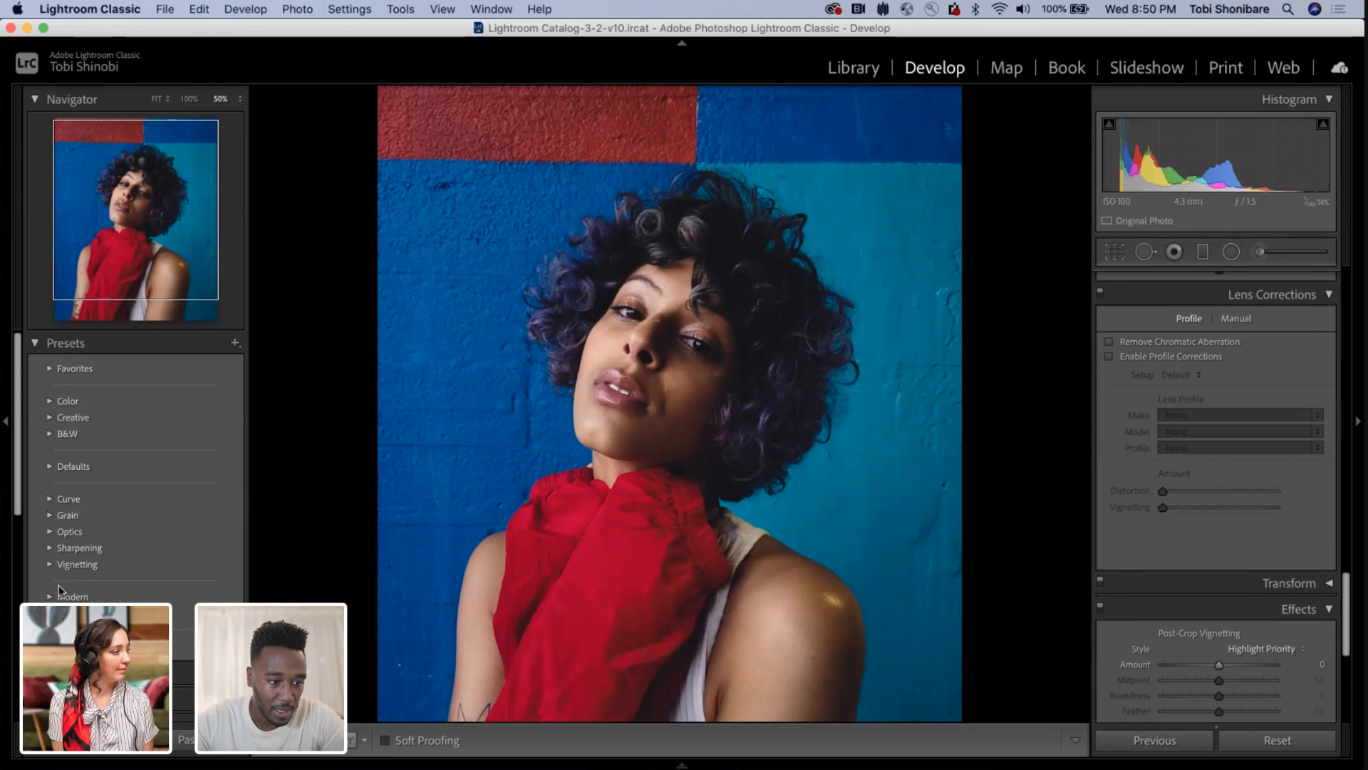
Export the "Kakashi's revenge" user preset under the same name, with the Desktop as its save location.
{"action": "scroll", "coordinate": [135, 466], "scroll_direction": "down", "scroll_amount": 4}
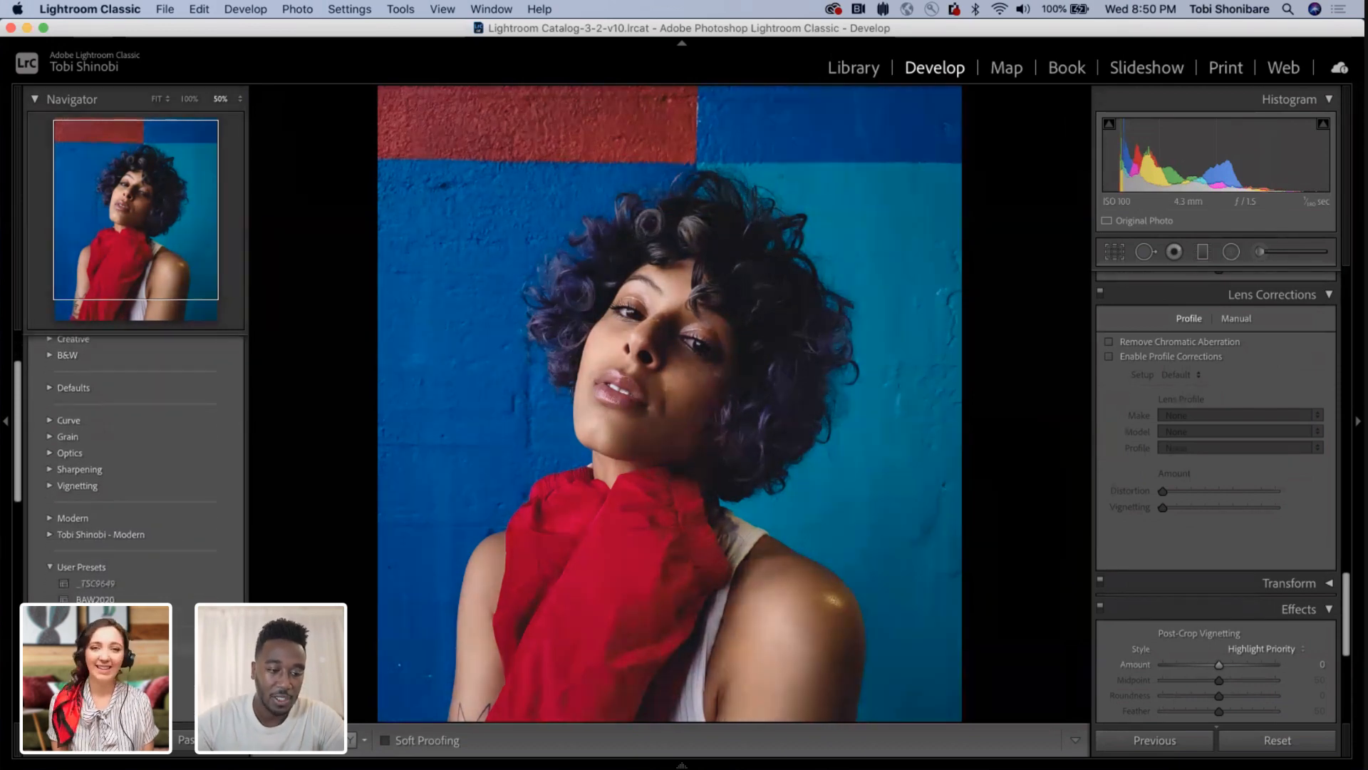
{"action": "right_click", "coordinate": [142, 646]}
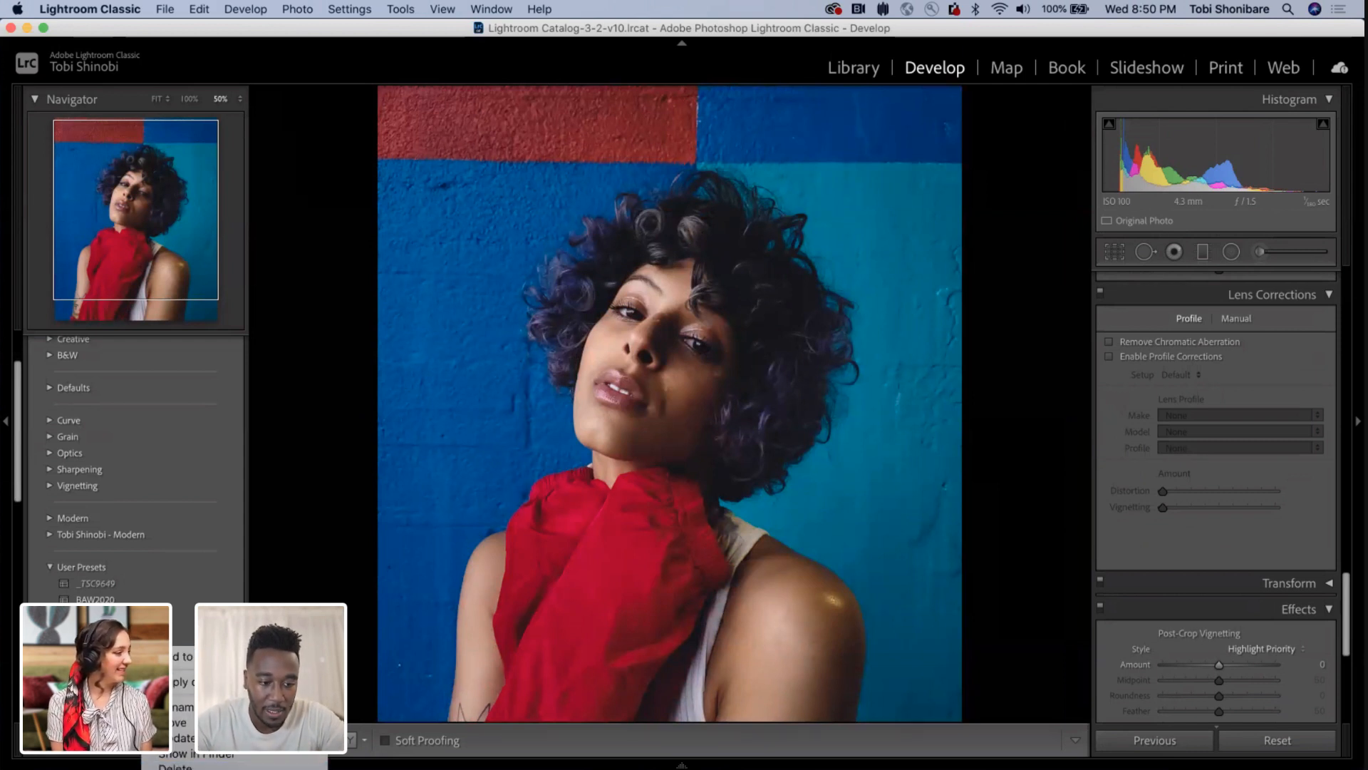
{"action": "key", "text": "Escape"}
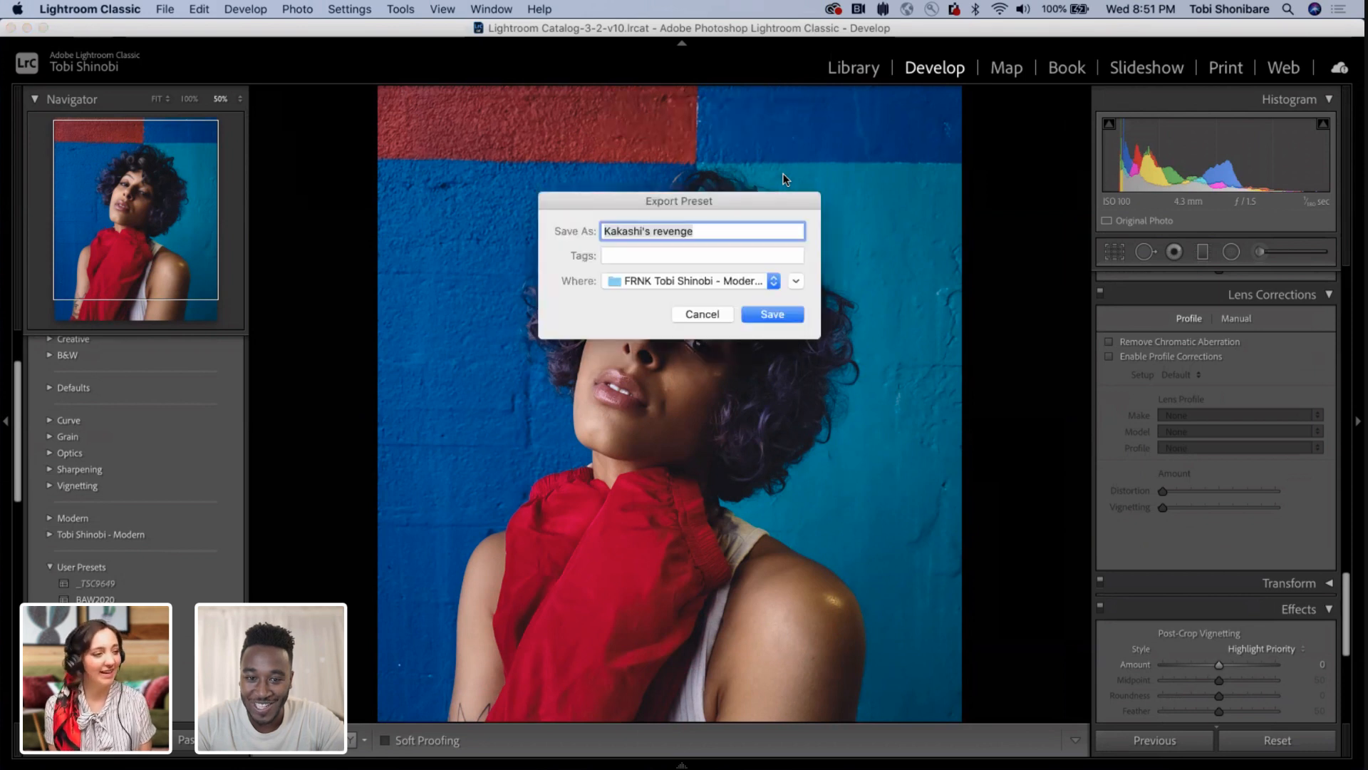
{"action": "left_click", "coordinate": [774, 279]}
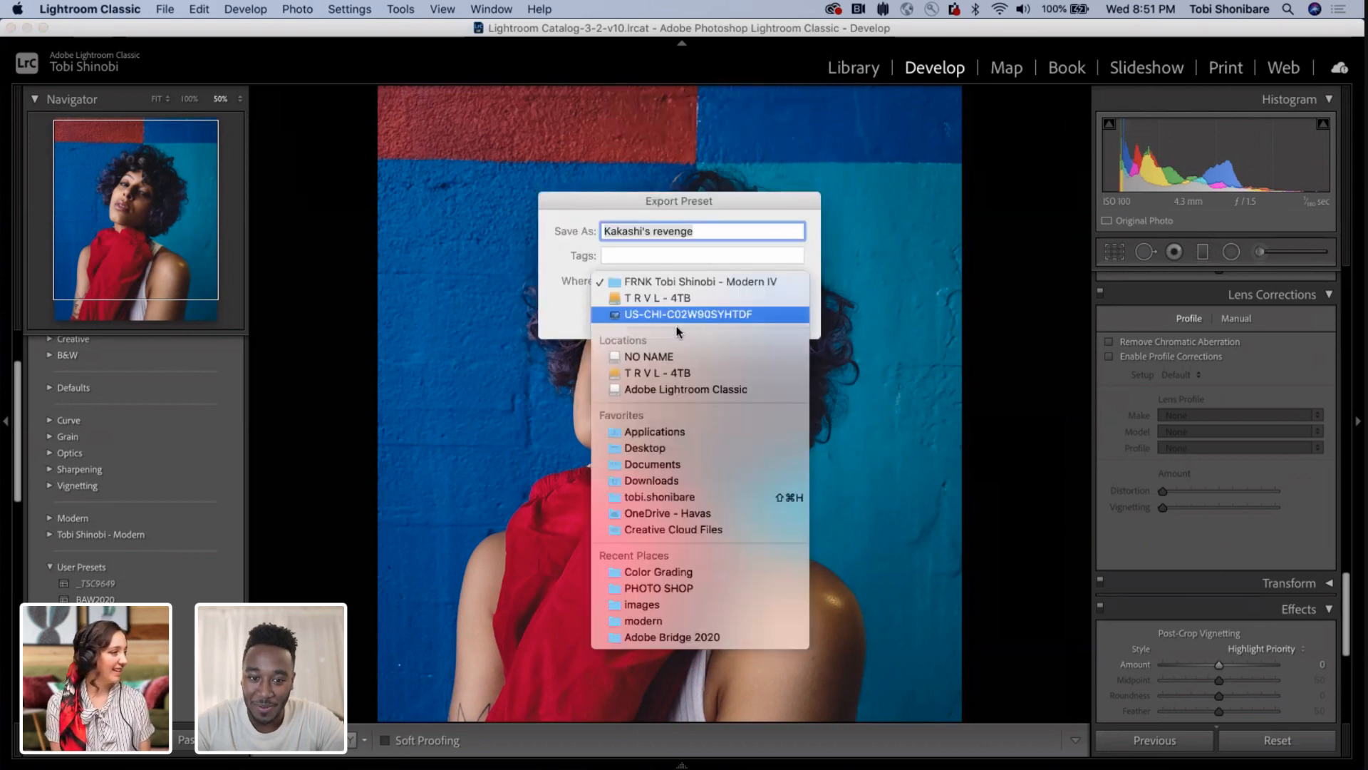
{"action": "left_click", "coordinate": [671, 448]}
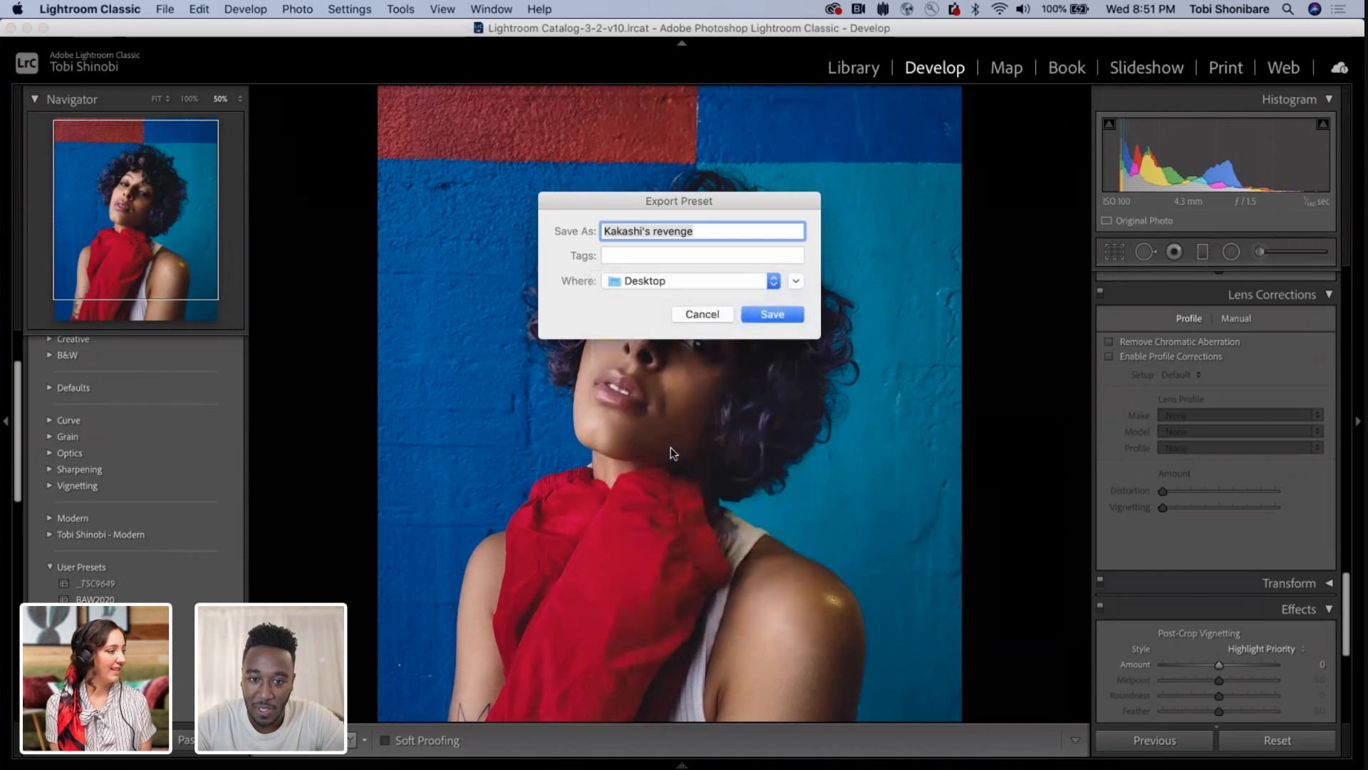